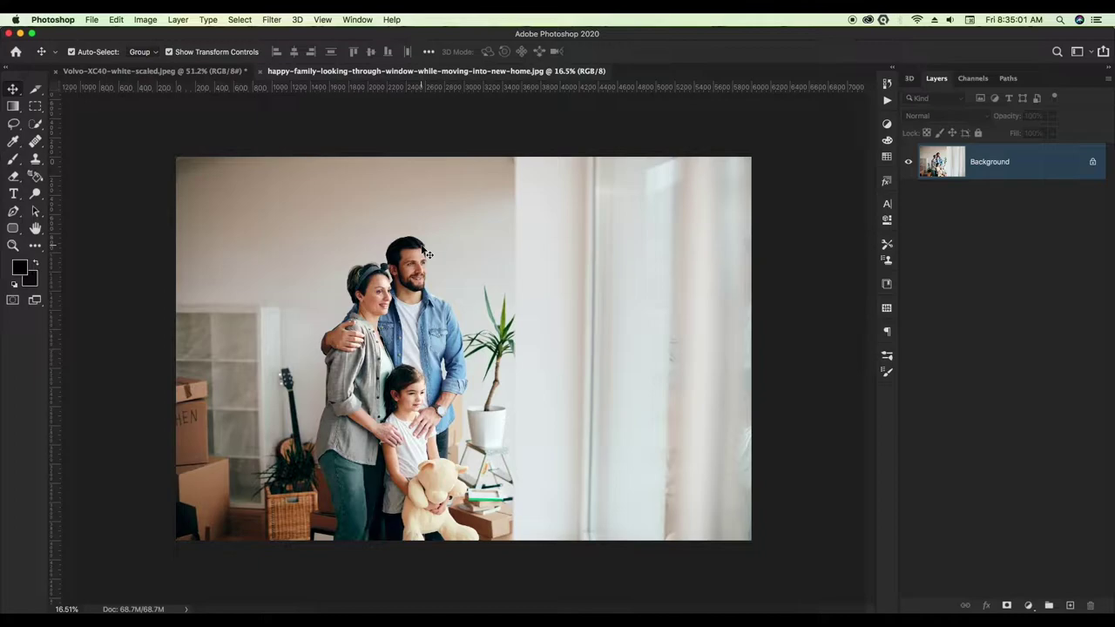
# Step: Create a 1000 × 1200 px, 300-resolution document named 'car tranding design'
pyautogui.hotkey('ctrl', 'n')
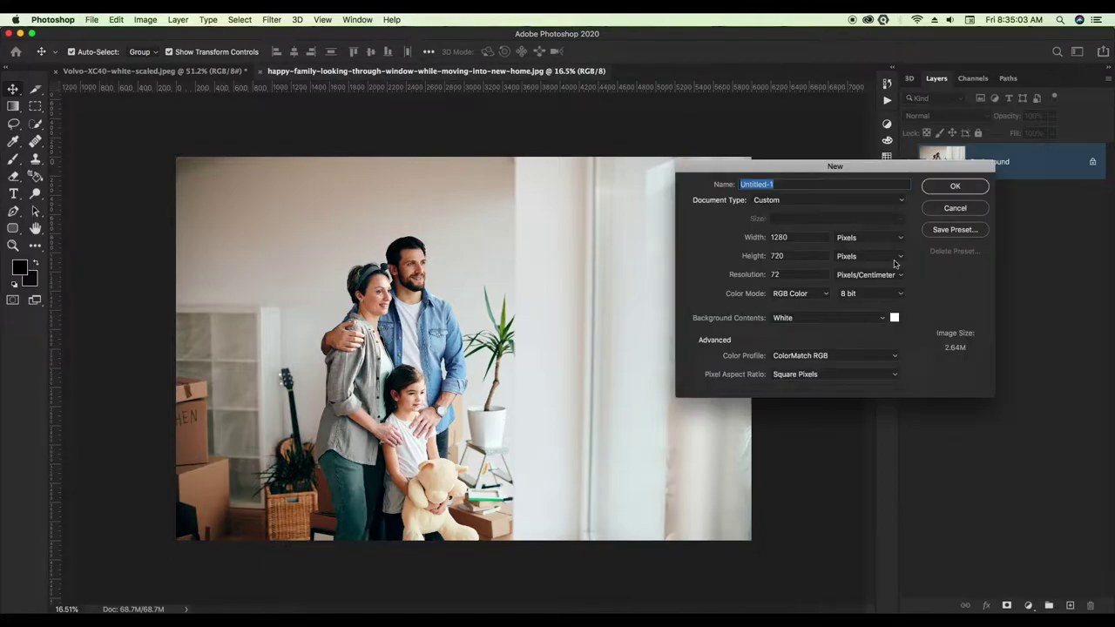
pyautogui.doubleClick(803, 237)
pyautogui.write('1000')
pyautogui.press('Tab')
pyautogui.write('120')
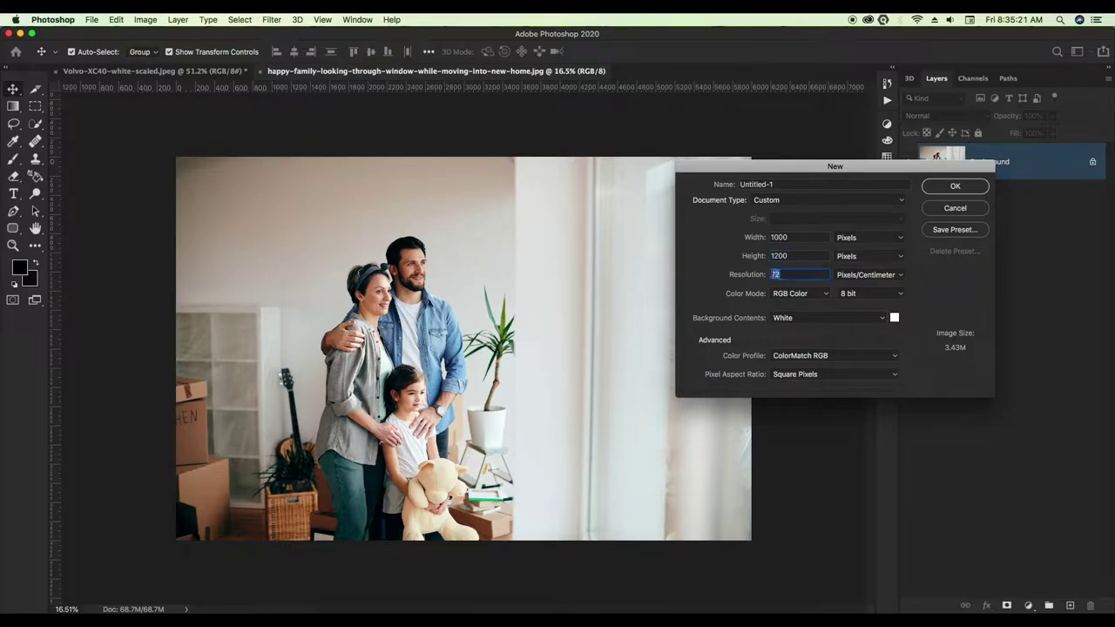
pyautogui.write('300')
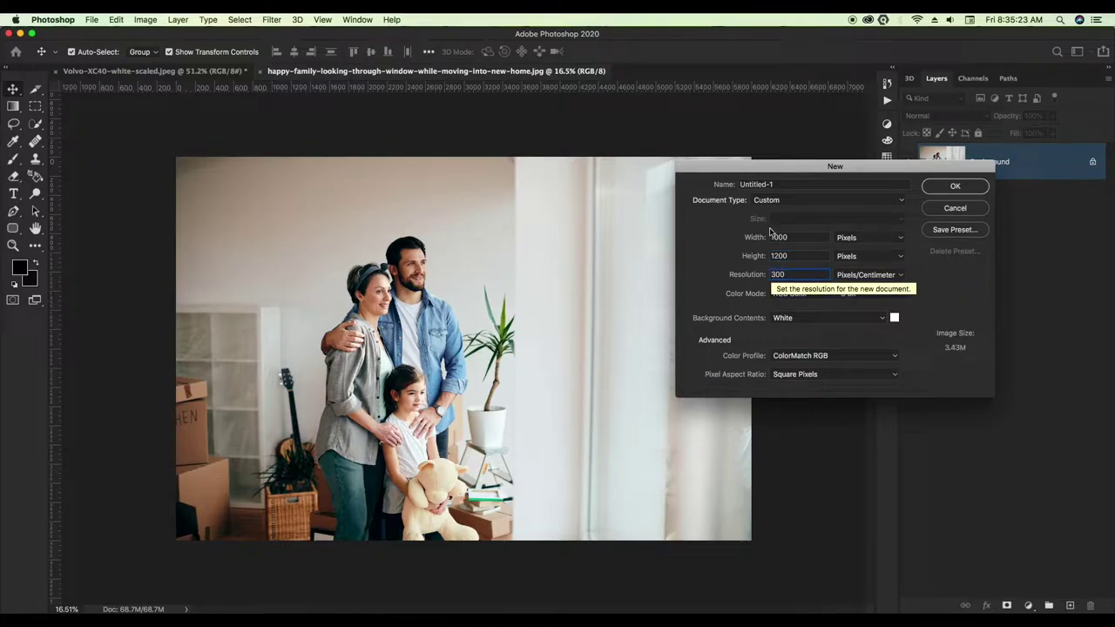
pyautogui.press('Tab')
pyautogui.press('BackSpace')
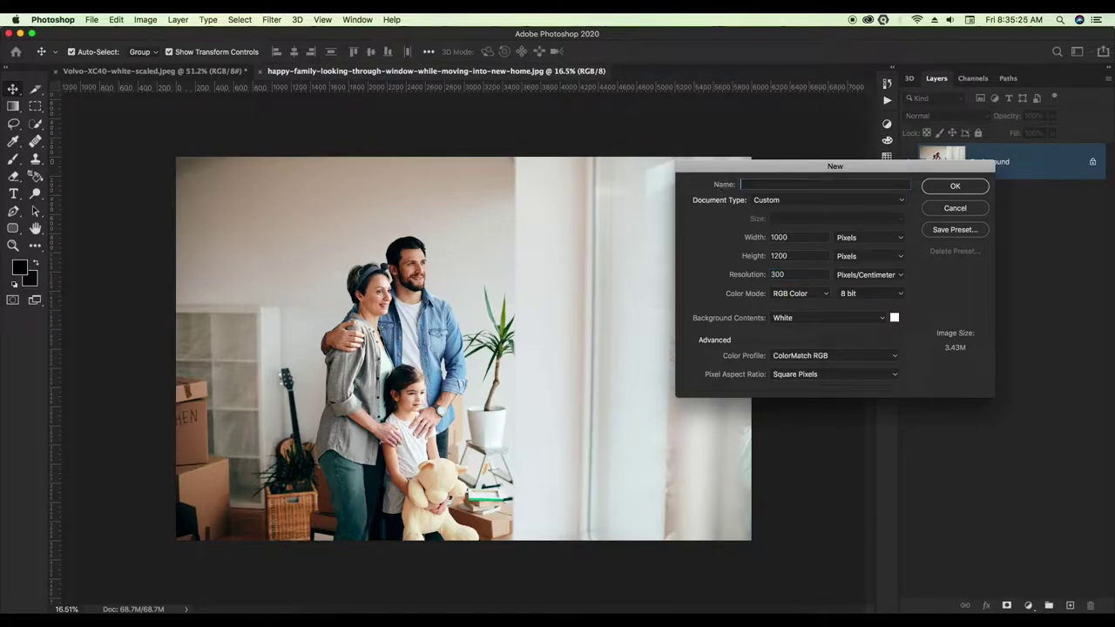
pyautogui.write('cartranding de')
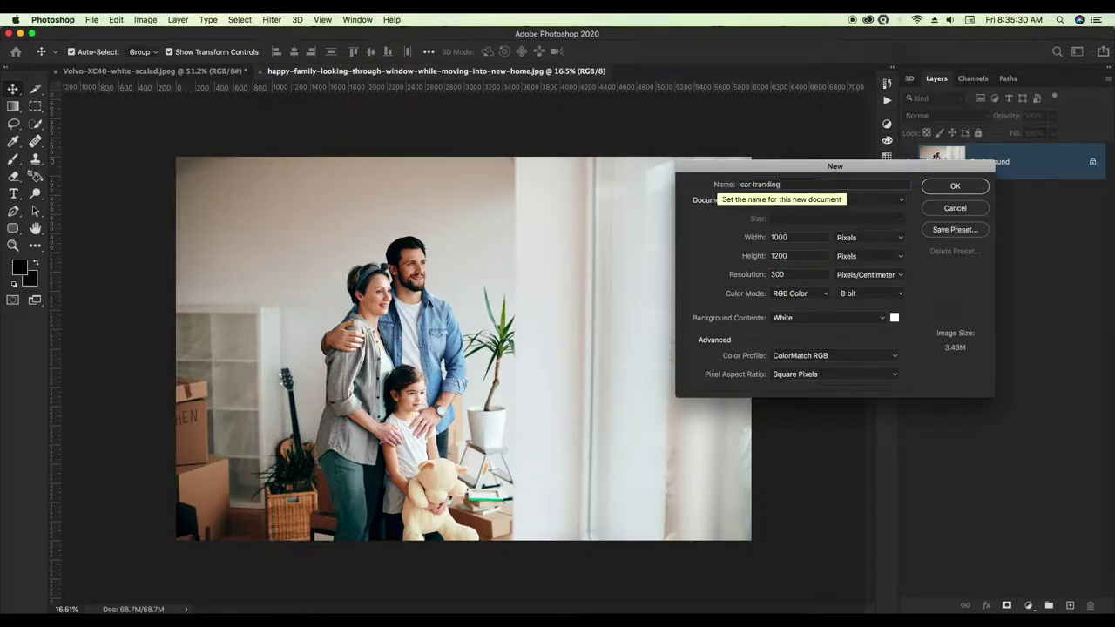
pyautogui.write('sign')
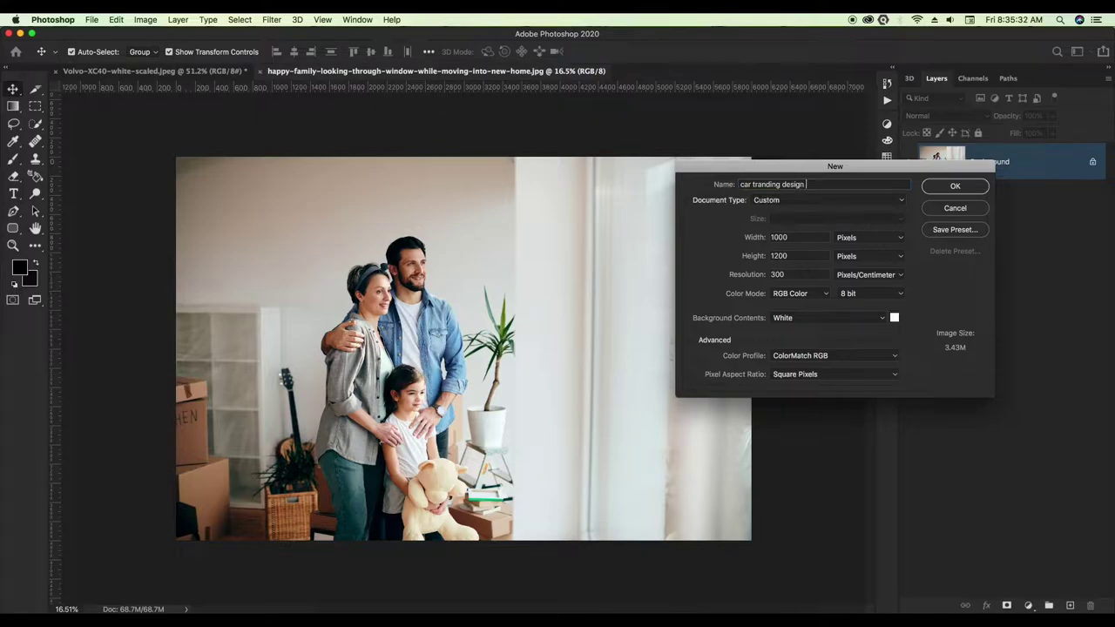
pyautogui.click(955, 185)
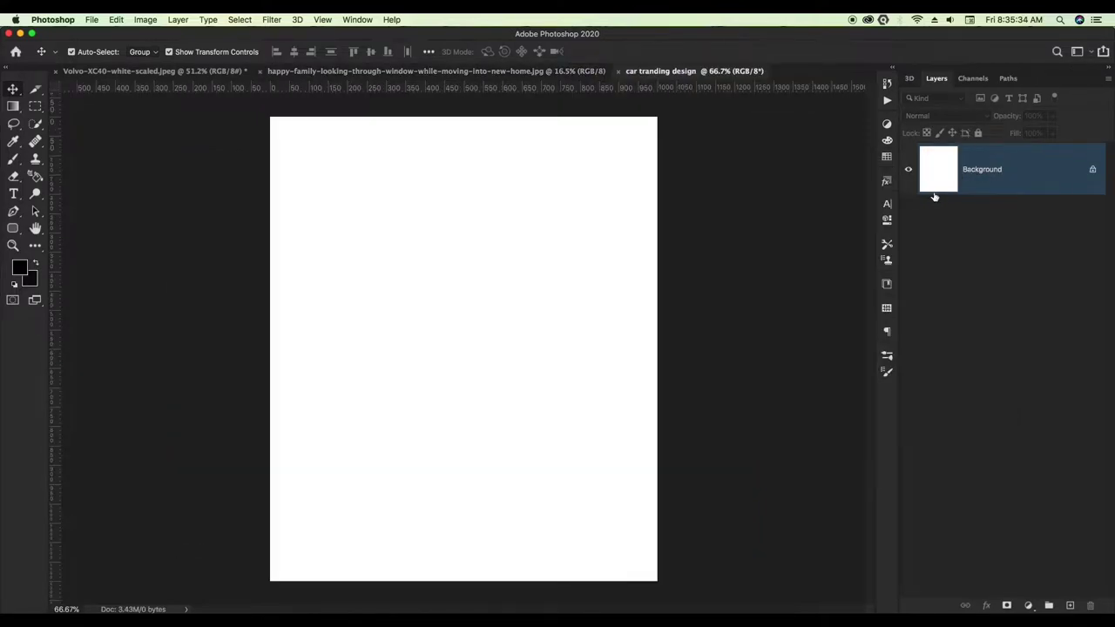
# Step: Drag the masked Volvo car layer into the design document
pyautogui.click(171, 71)
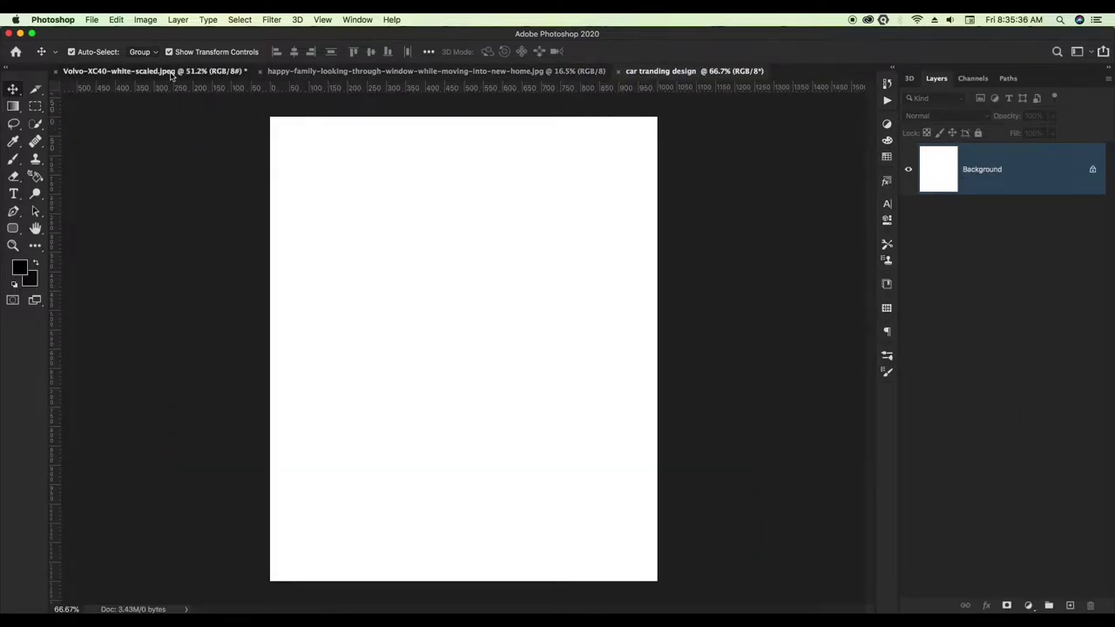
pyautogui.moveTo(1008, 160); pyautogui.dragTo(579, 389)
pyautogui.scroll(-2, 579, 390)
pyautogui.scroll(1, 580, 390)
pyautogui.scroll(1, 579, 390)
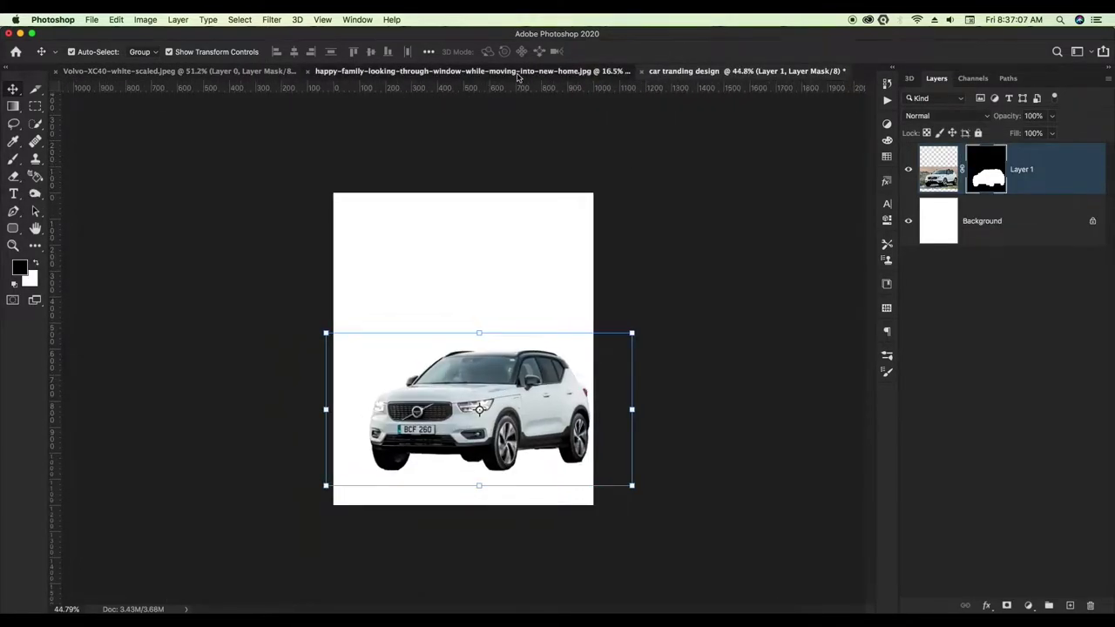
# Step: Duplicate the family photo layer and drag the copy into the design document
pyautogui.click(517, 75)
pyautogui.hotkey('ctrl', 'j')
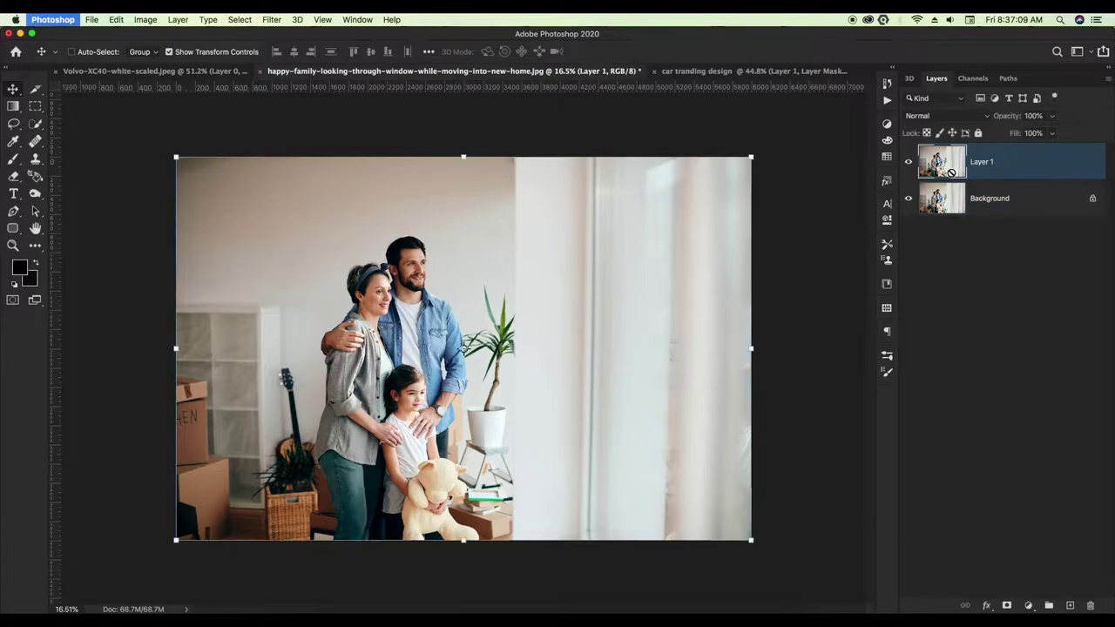
pyautogui.press('i')
pyautogui.hotkey('ctrl', 'k')
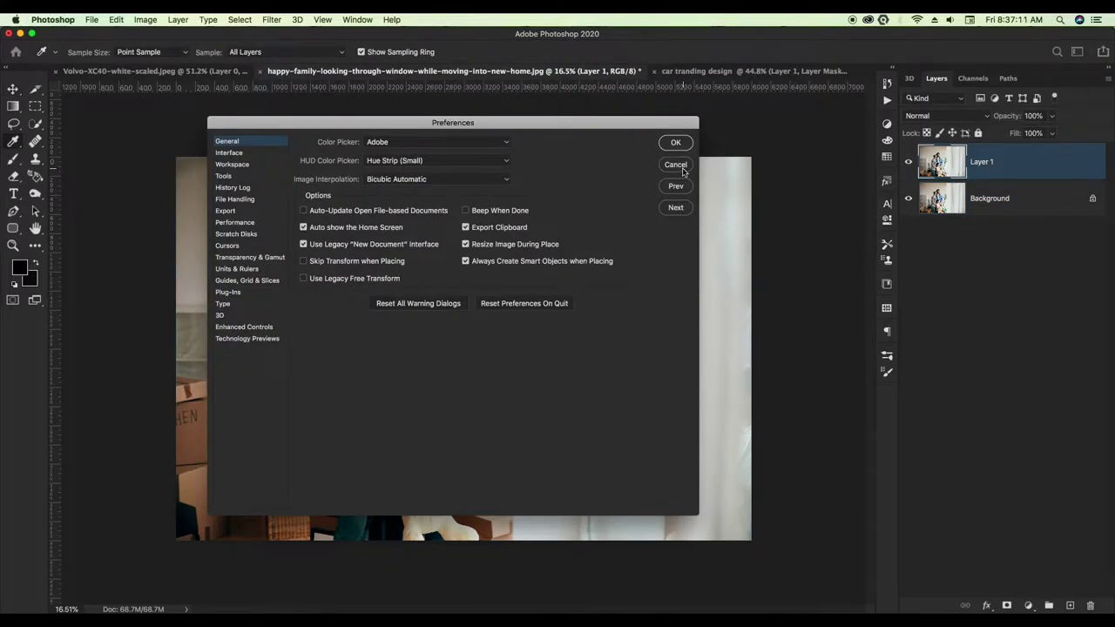
pyautogui.click(675, 165)
pyautogui.press('v')
pyautogui.moveTo(945, 164)
pyautogui.mouseDown()
pyautogui.moveTo(614, 87)
pyautogui.moveTo(475, 297)
pyautogui.mouseUp()
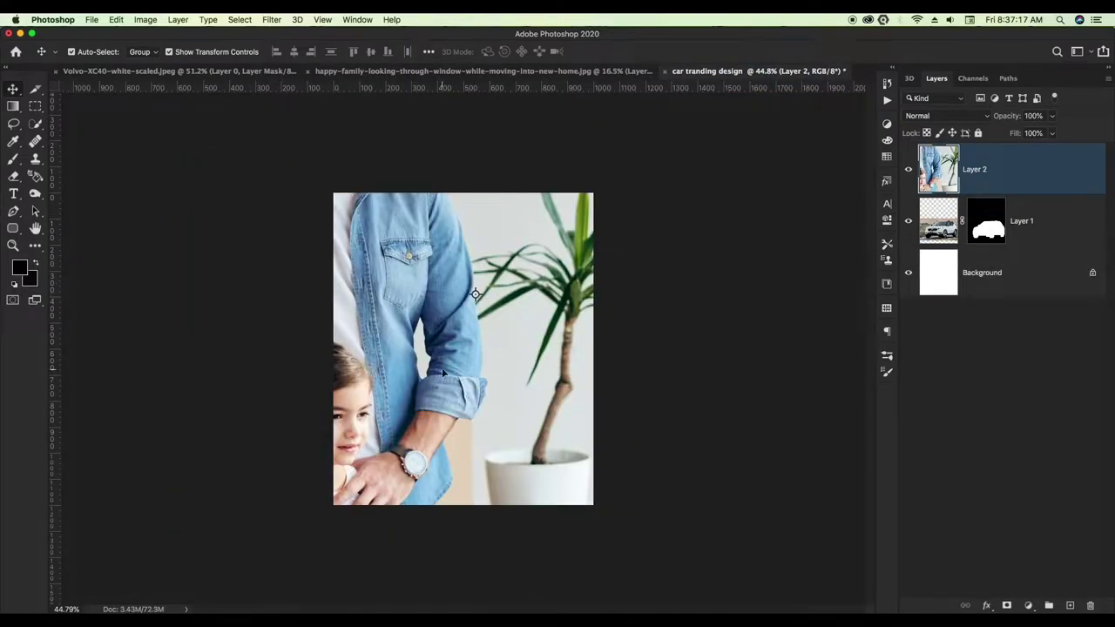
pyautogui.scroll(-3, 454, 366)
pyautogui.scroll(-2, 453, 365)
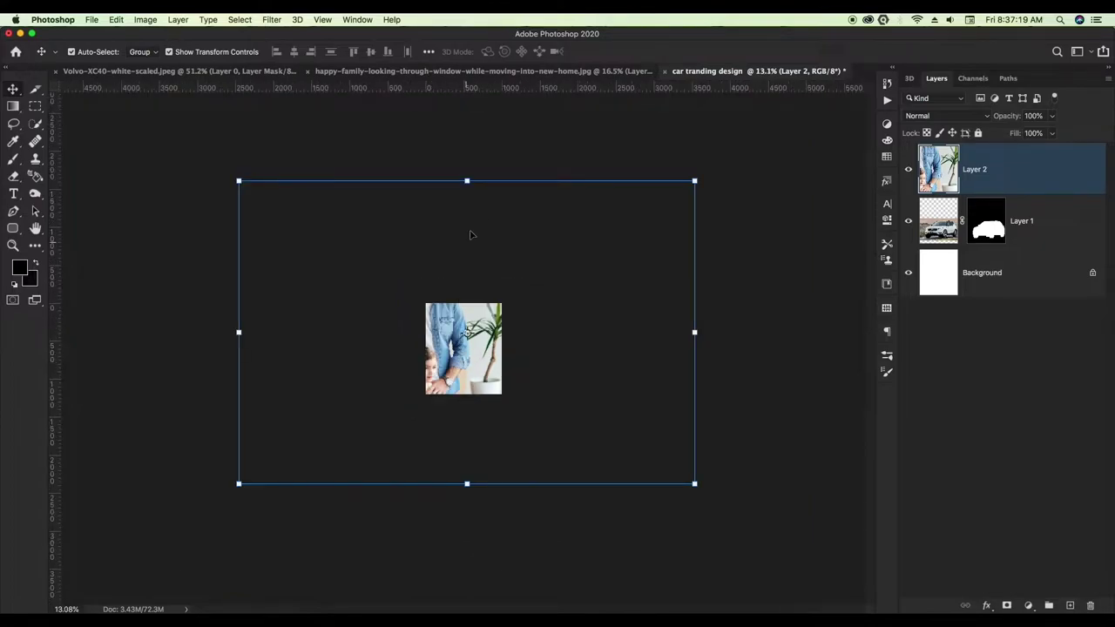
pyautogui.rightClick(1044, 169)
# Step: Convert the family photo to a smart object and scale it to cover the canvas
pyautogui.click(936, 267)
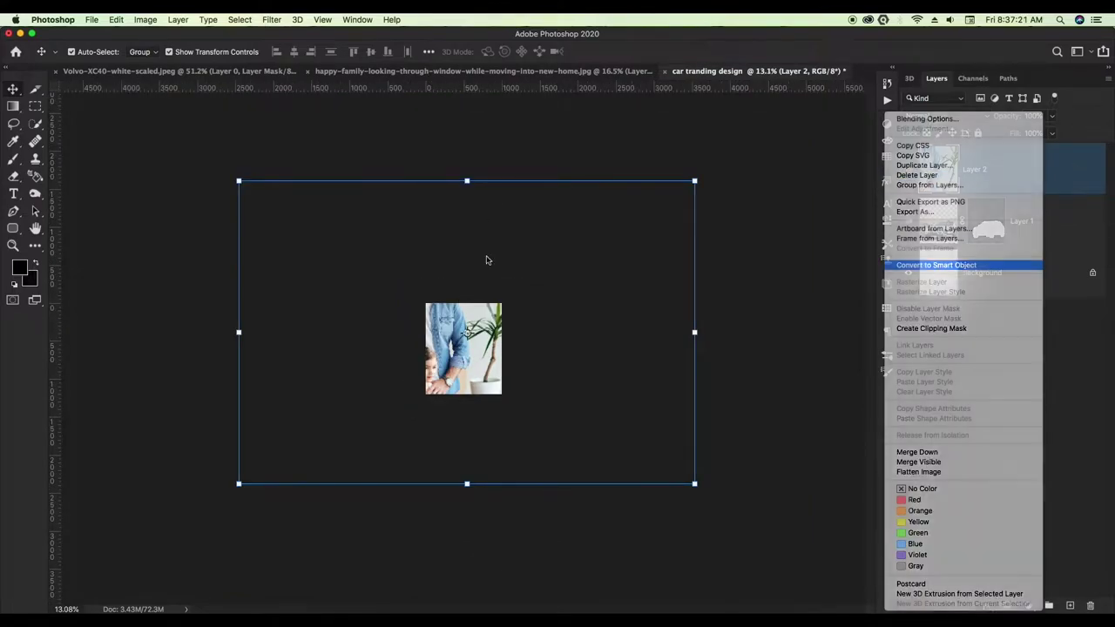
pyautogui.moveTo(468, 180); pyautogui.dragTo(465, 365)
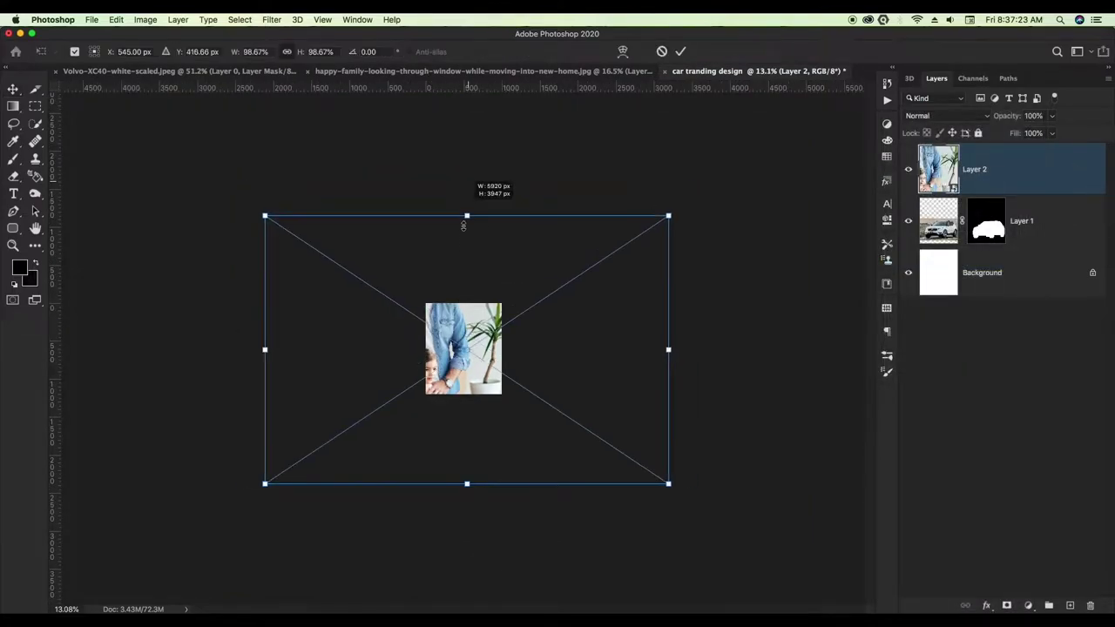
pyautogui.scroll(5, 464, 365)
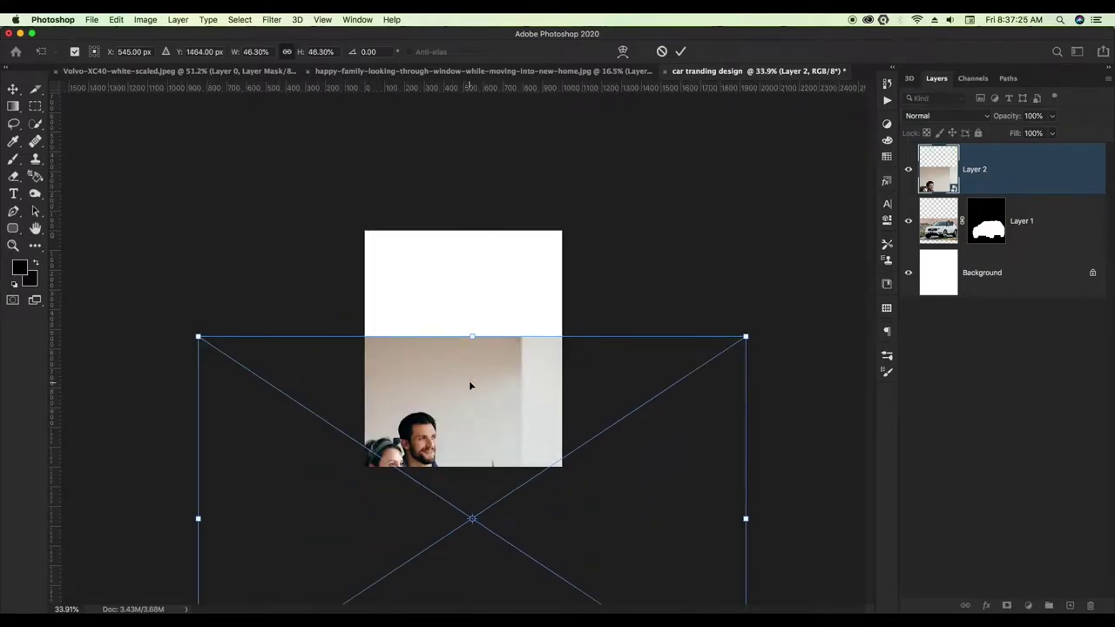
pyautogui.moveTo(469, 376); pyautogui.dragTo(481, 232)
pyautogui.moveTo(484, 183); pyautogui.dragTo(483, 328)
pyautogui.moveTo(466, 387); pyautogui.dragTo(475, 296)
pyautogui.moveTo(490, 236); pyautogui.dragTo(490, 217)
pyautogui.moveTo(456, 273)
pyautogui.mouseDown()
pyautogui.moveTo(462, 287)
pyautogui.moveTo(462, 277)
pyautogui.mouseUp()
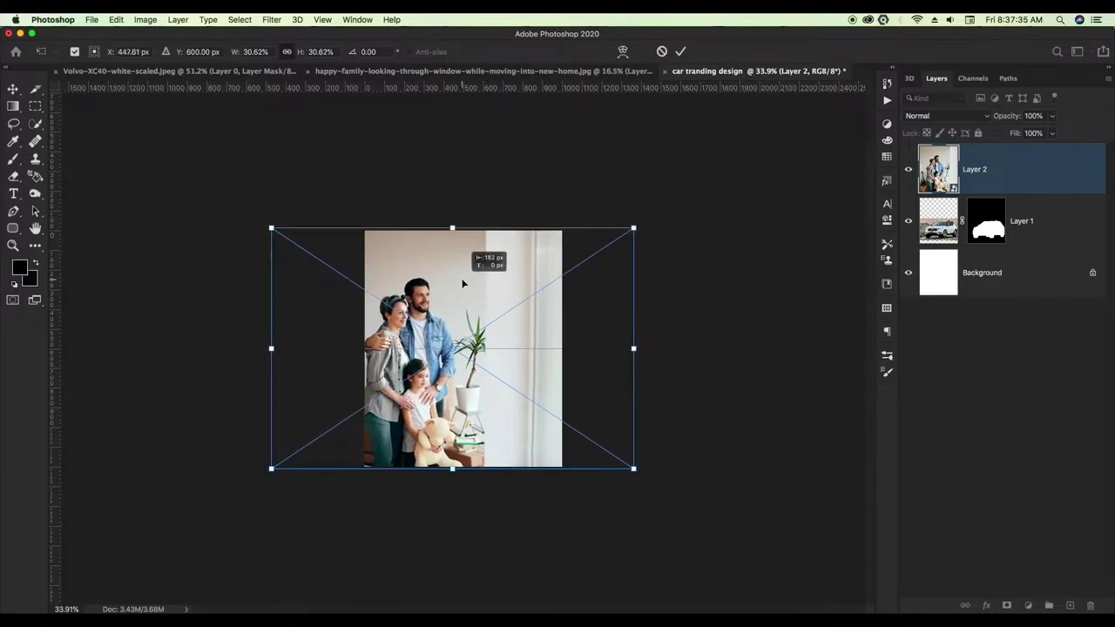
pyautogui.click(680, 53)
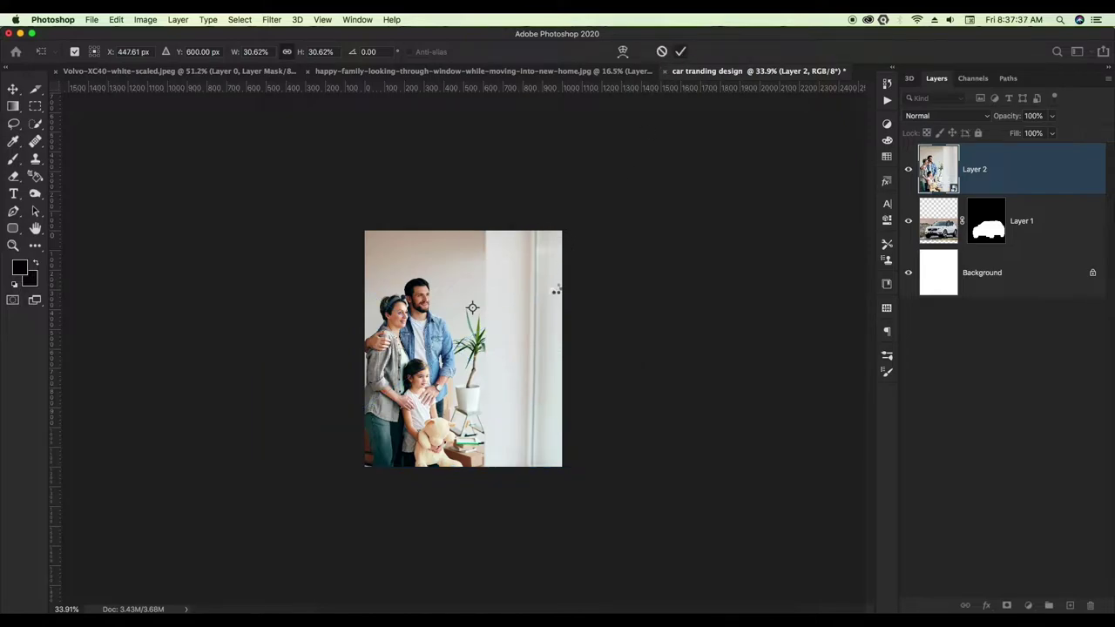
pyautogui.scroll(2, 528, 316)
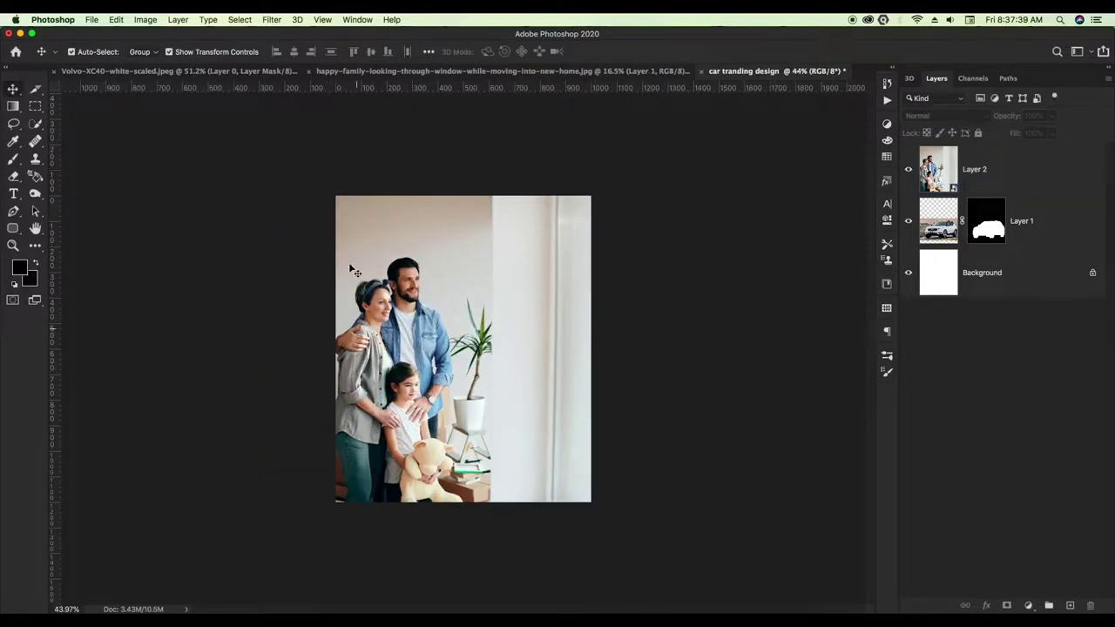
pyautogui.click(932, 234)
# Step: Stack the car above the photo and shrink it into the lower right
pyautogui.moveTo(938, 239); pyautogui.dragTo(938, 174)
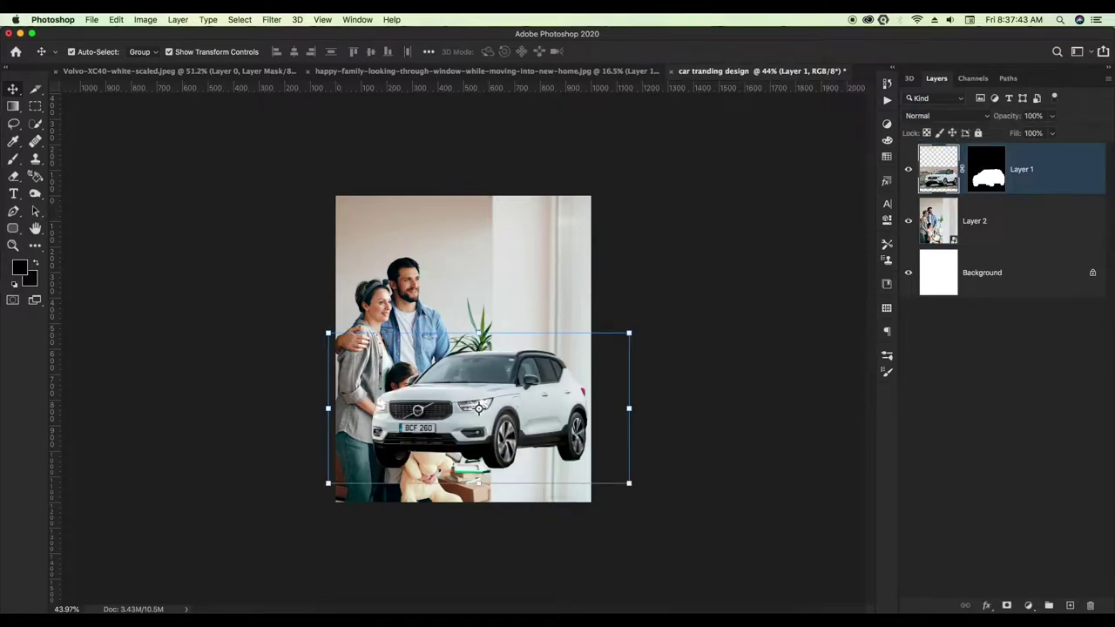
pyautogui.moveTo(470, 411)
pyautogui.mouseDown()
pyautogui.moveTo(542, 404)
pyautogui.moveTo(542, 419)
pyautogui.mouseUp()
pyautogui.moveTo(486, 350); pyautogui.dragTo(477, 360)
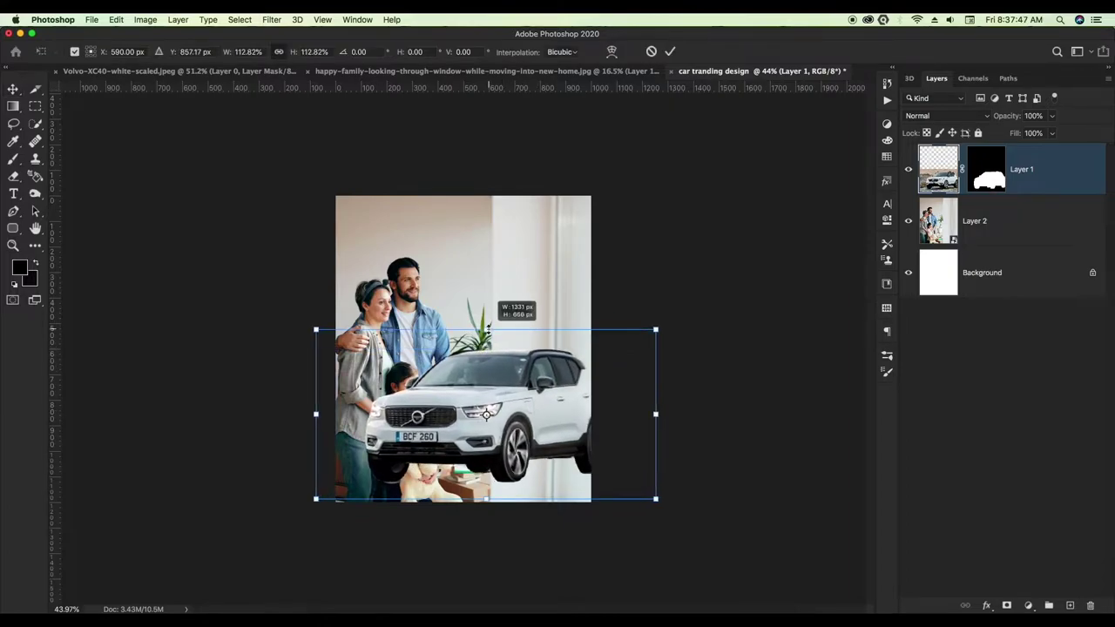
pyautogui.moveTo(477, 360)
pyautogui.mouseDown()
pyautogui.moveTo(520, 377)
pyautogui.moveTo(549, 451)
pyautogui.mouseUp()
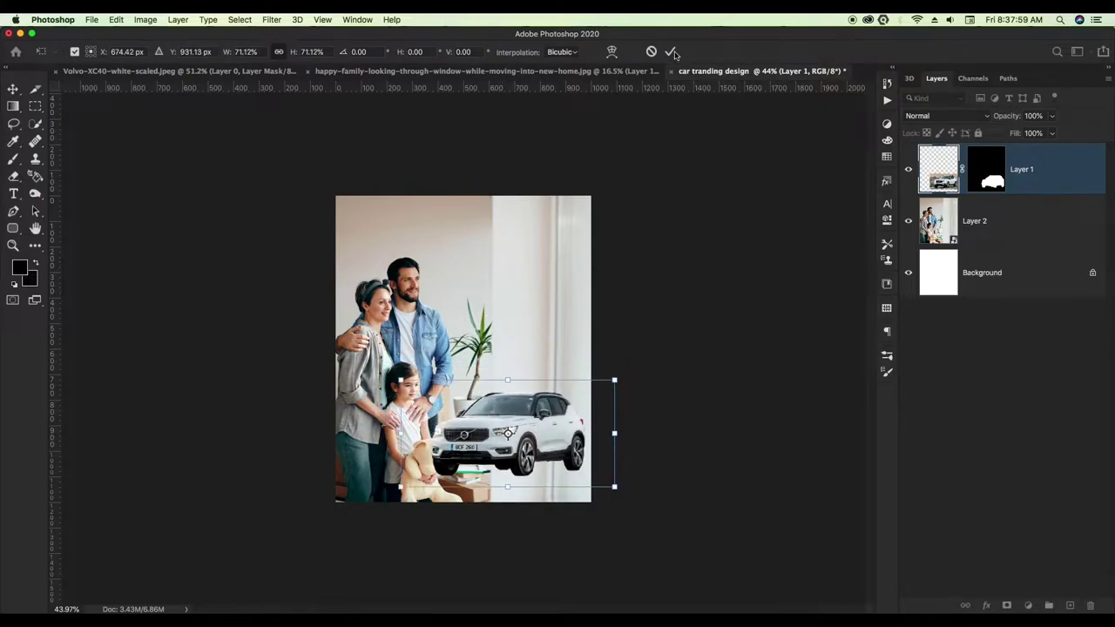
pyautogui.press('Return')
pyautogui.click(684, 228)
pyautogui.click(416, 373)
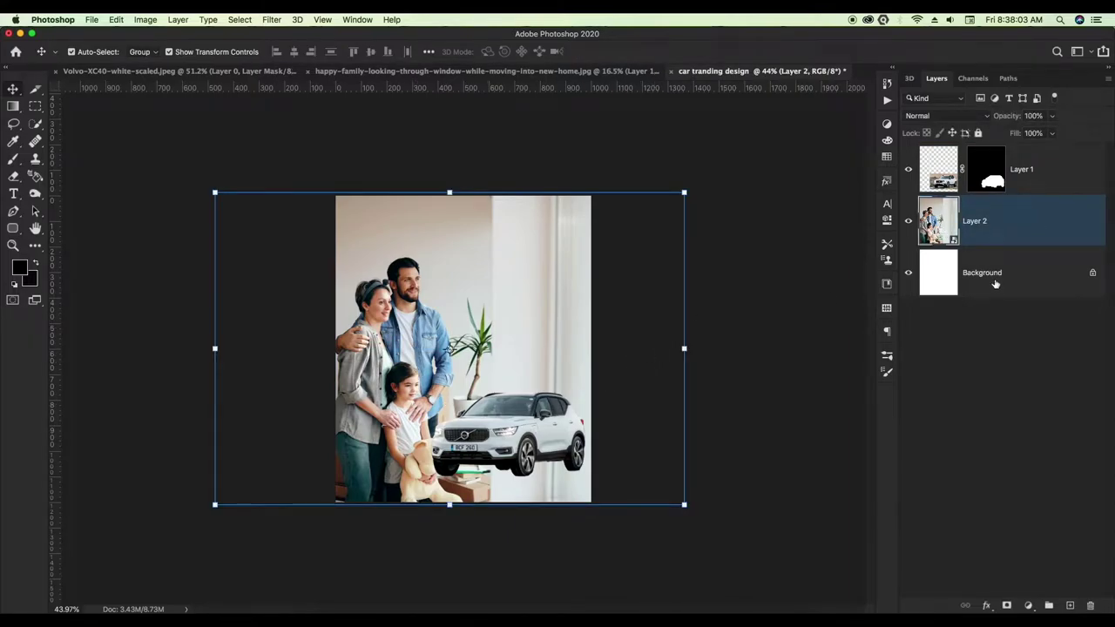
# Step: Add a Color Overlay effect to the family photo using a bright blue colour
pyautogui.click(987, 605)
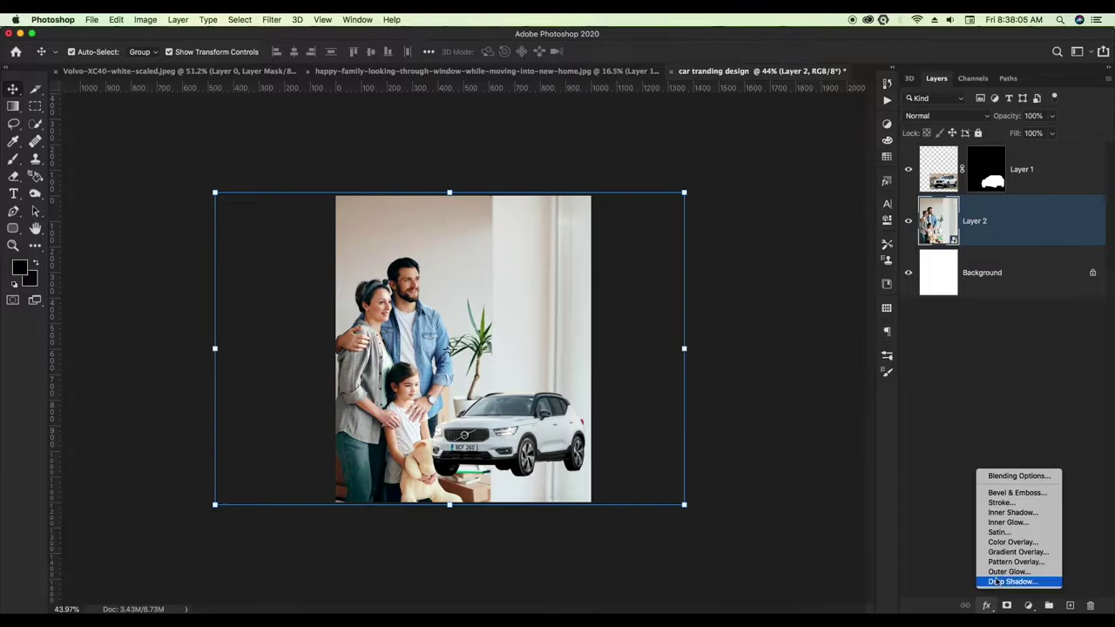
pyautogui.click(1008, 542)
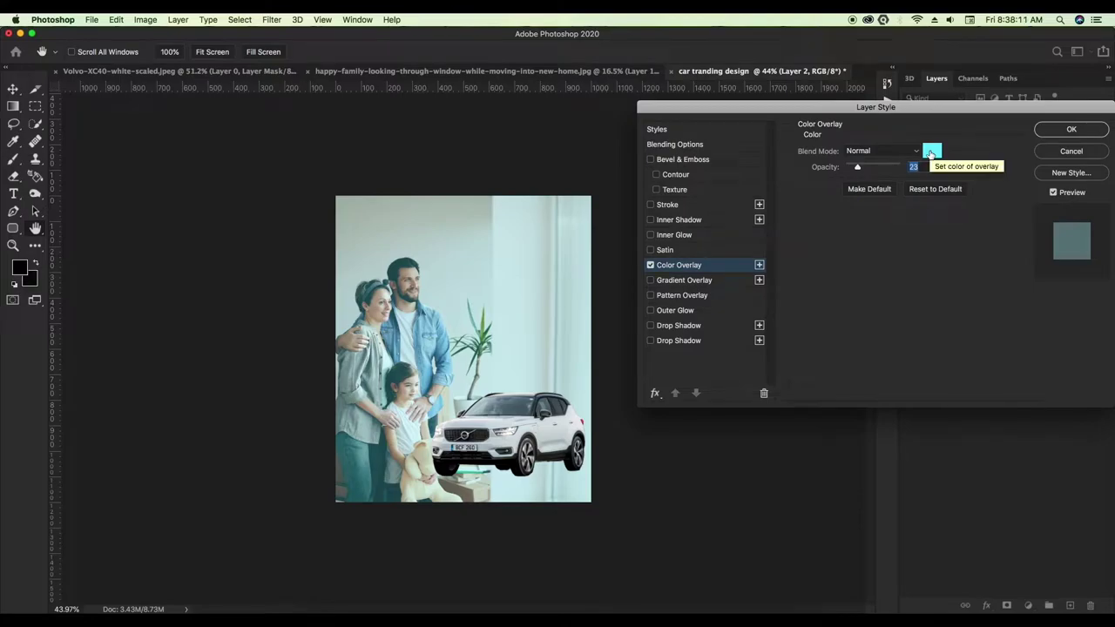
pyautogui.click(930, 152)
pyautogui.moveTo(825, 252); pyautogui.dragTo(825, 230)
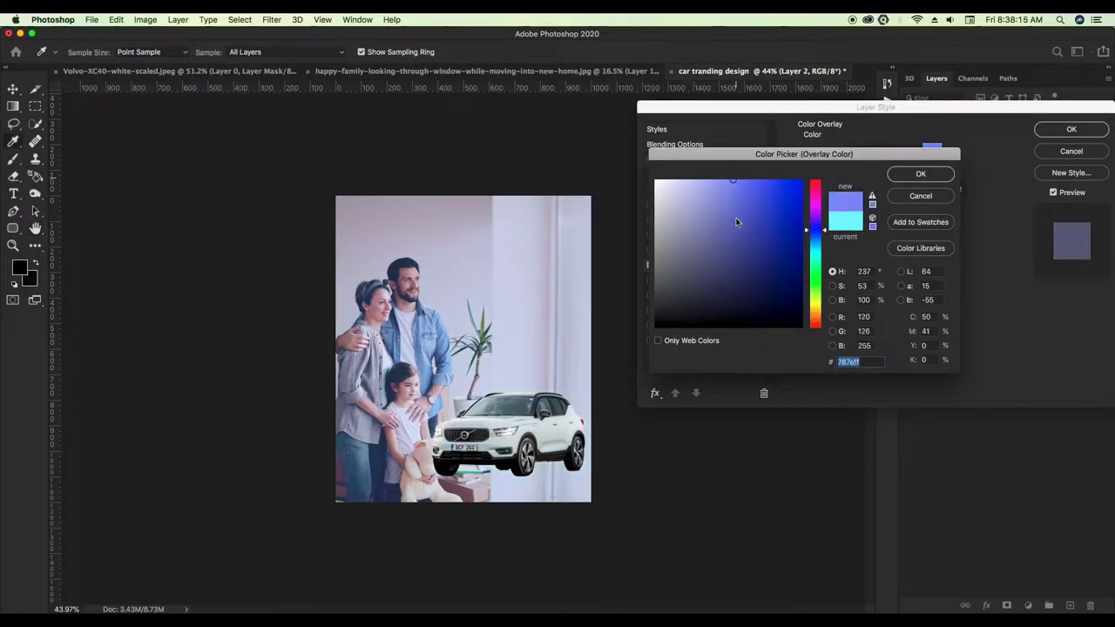
pyautogui.moveTo(736, 187); pyautogui.dragTo(738, 240)
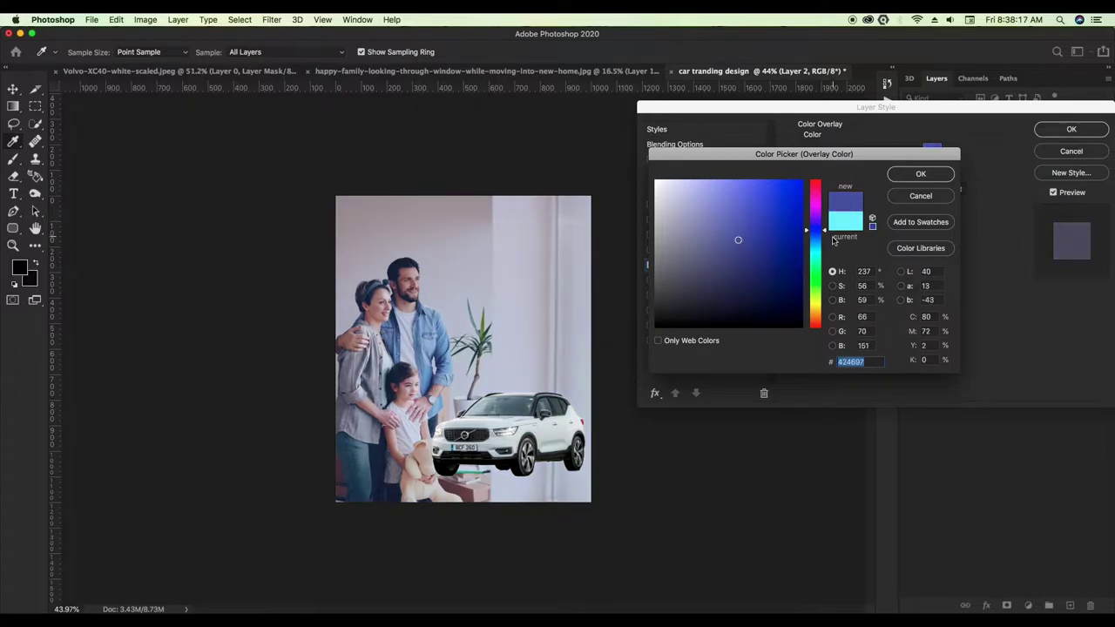
pyautogui.moveTo(825, 229); pyautogui.dragTo(824, 231)
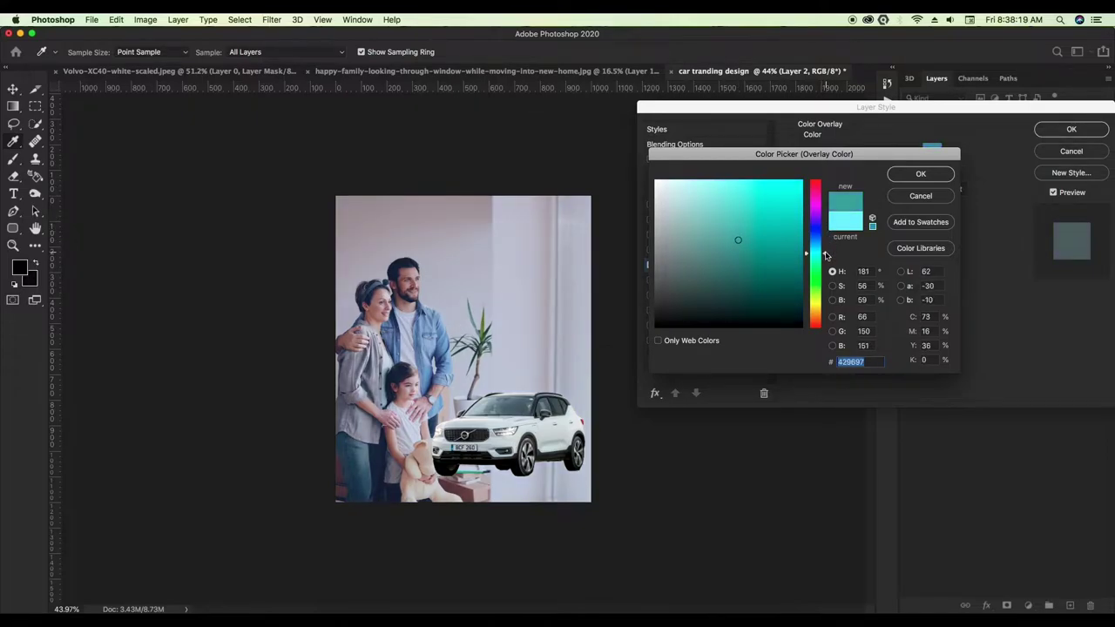
pyautogui.moveTo(824, 227); pyautogui.dragTo(824, 212)
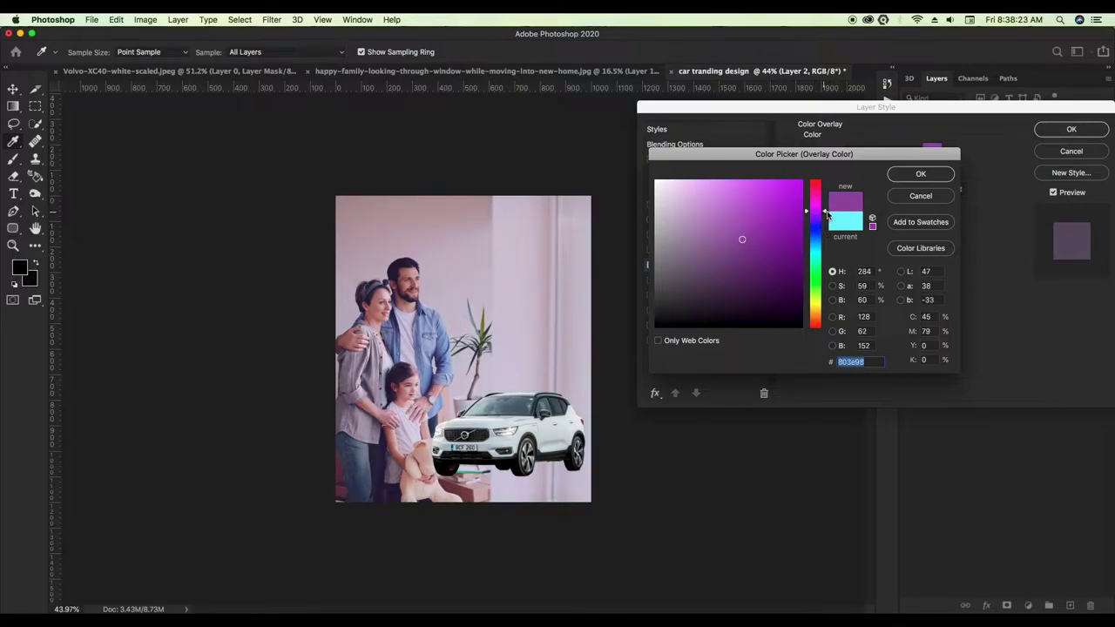
pyautogui.moveTo(825, 213); pyautogui.dragTo(825, 225)
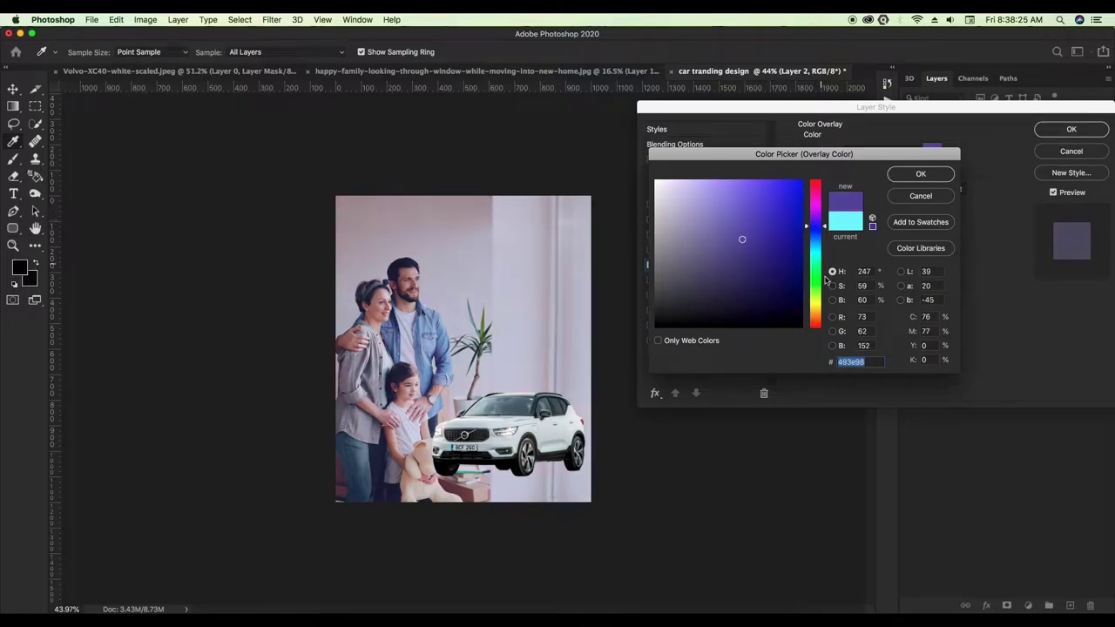
pyautogui.moveTo(771, 148); pyautogui.dragTo(665, 148)
pyautogui.click(634, 241)
pyautogui.click(448, 347)
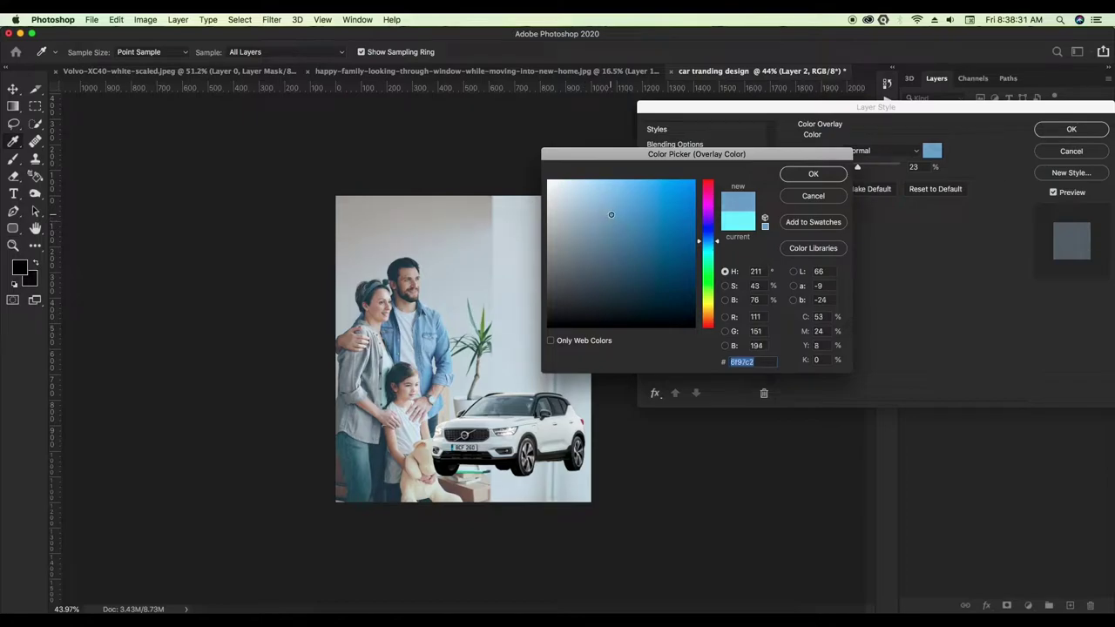
pyautogui.moveTo(614, 213); pyautogui.dragTo(696, 203)
pyautogui.click(829, 174)
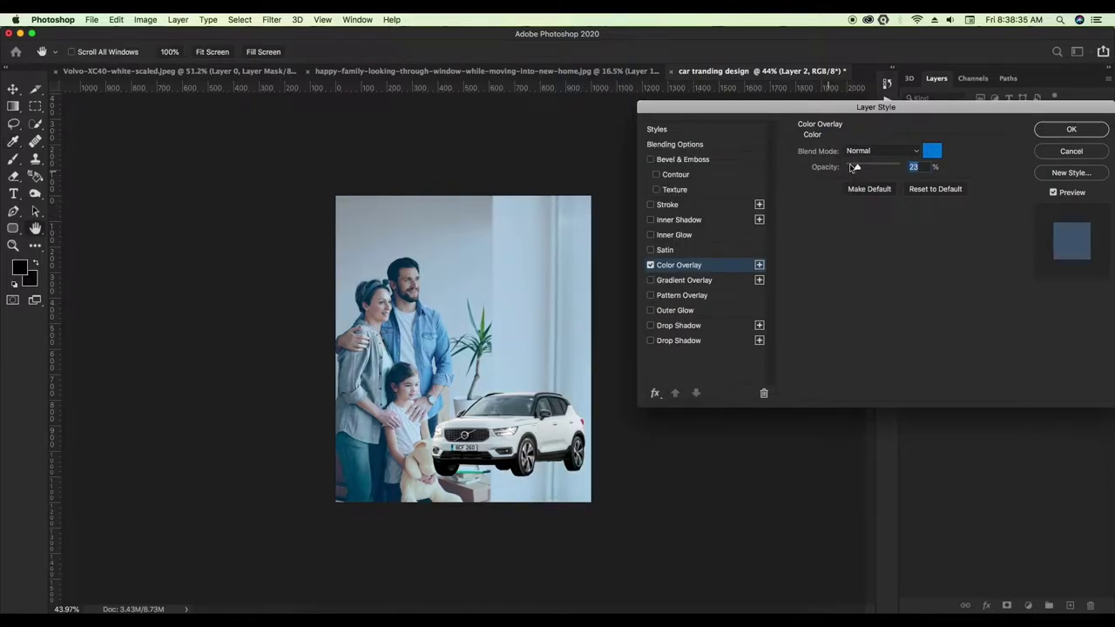
# Step: Set the overlay to Multiply at about 70% opacity and apply it
pyautogui.moveTo(857, 167); pyautogui.dragTo(881, 172)
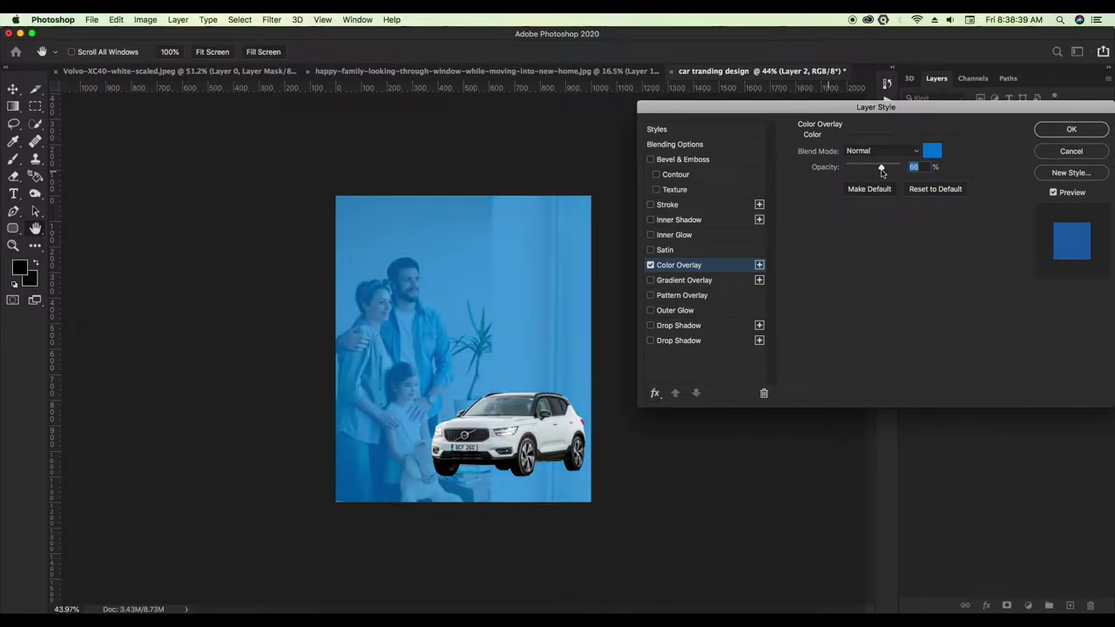
pyautogui.click(904, 153)
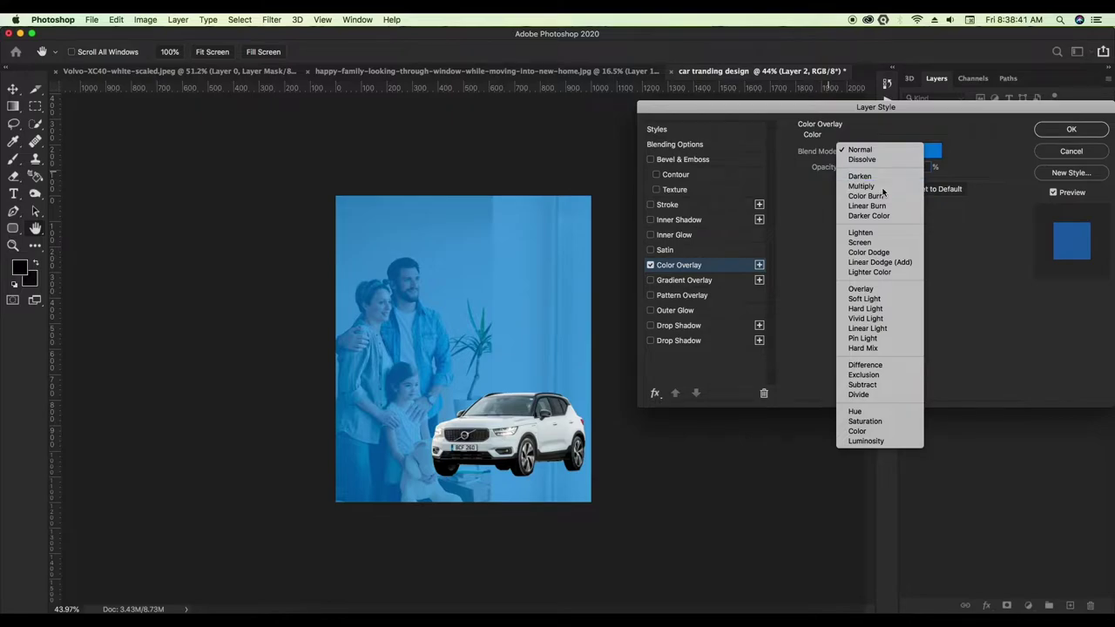
pyautogui.click(883, 188)
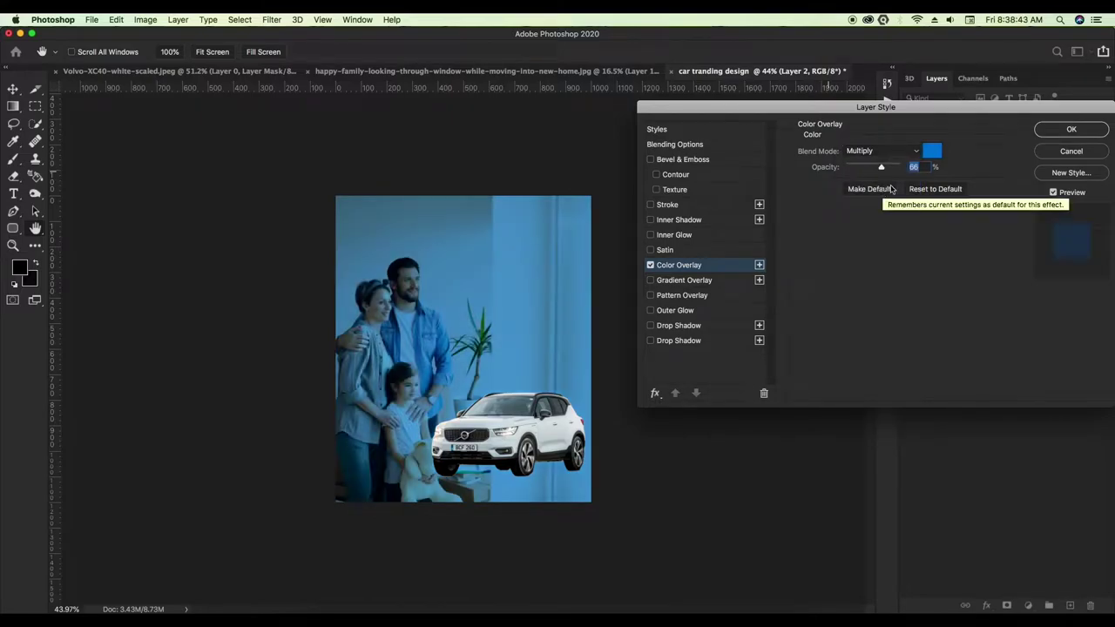
pyautogui.moveTo(879, 169); pyautogui.dragTo(883, 169)
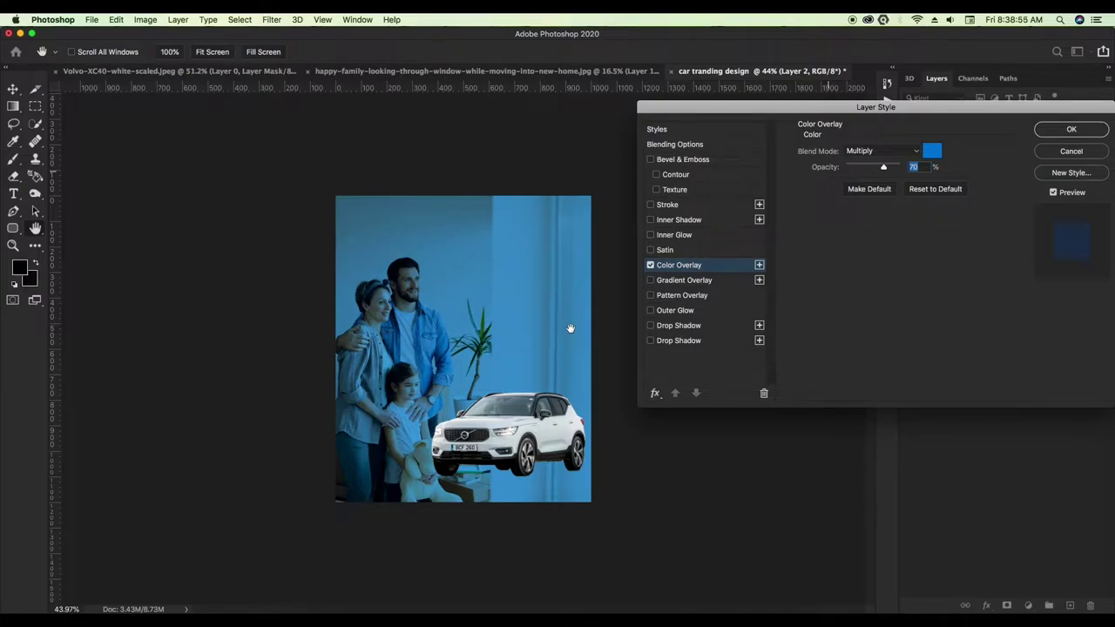
pyautogui.click(1070, 131)
pyautogui.click(154, 166)
# Step: Type 'Dream come true' above the family, one word per line
pyautogui.scroll(1, 538, 323)
pyautogui.scroll(1, 537, 323)
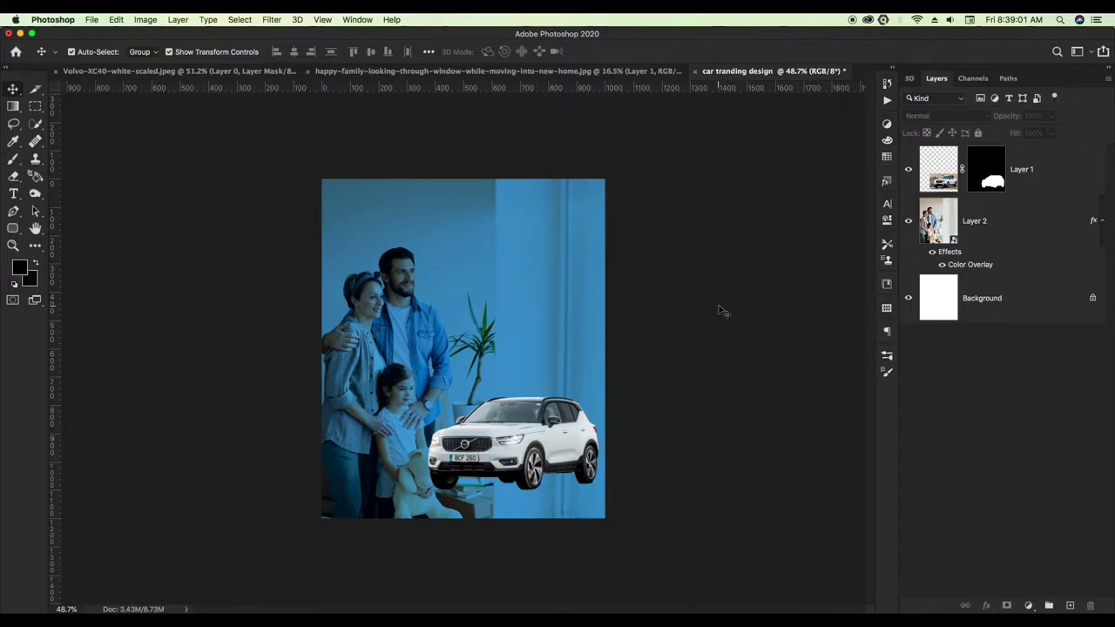
pyautogui.scroll(1, 568, 404)
pyautogui.click(551, 453)
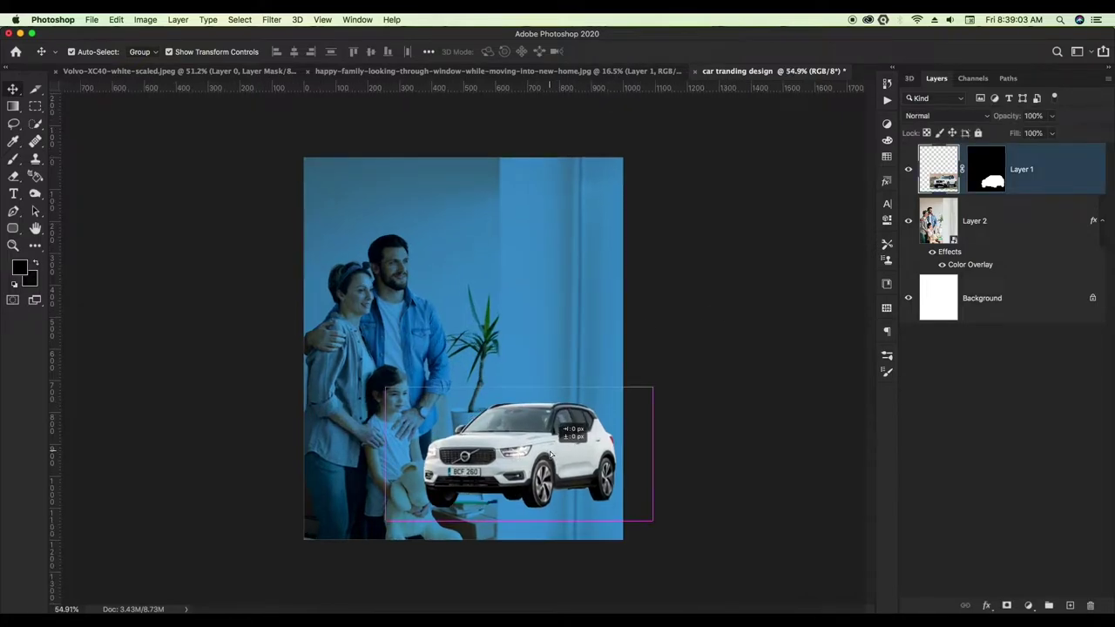
pyautogui.click(729, 406)
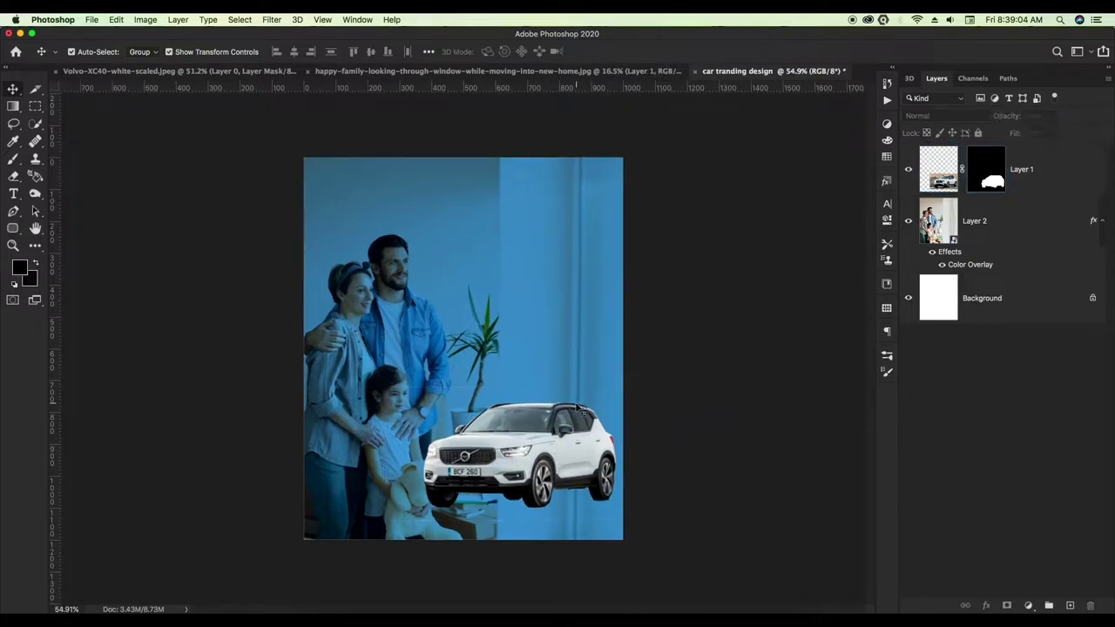
pyautogui.press('t')
pyautogui.click(477, 242)
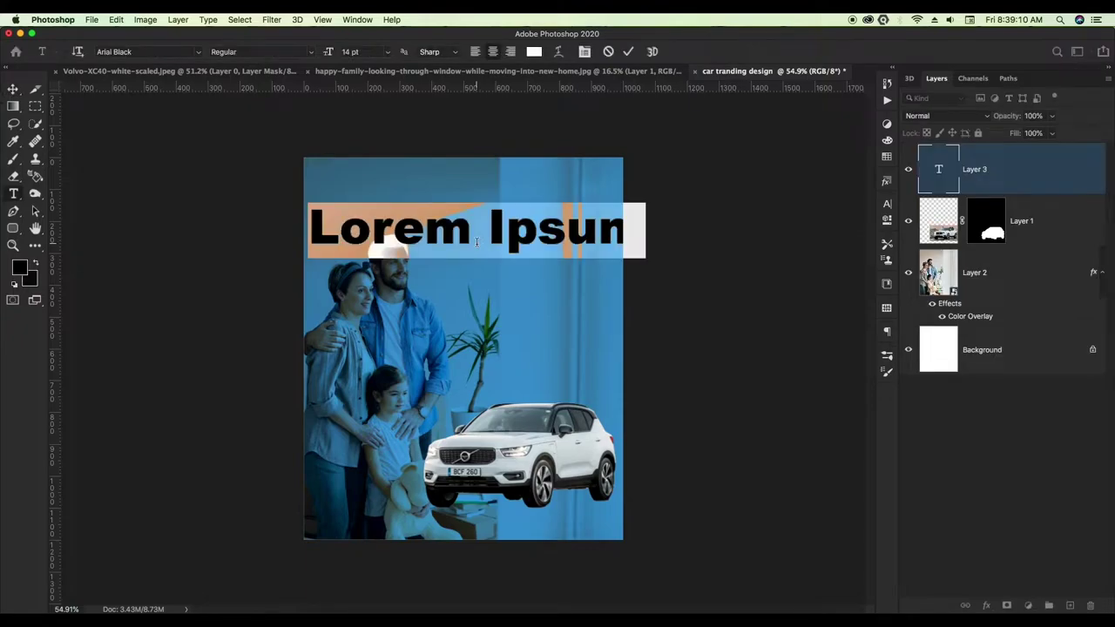
pyautogui.press('BackSpace')
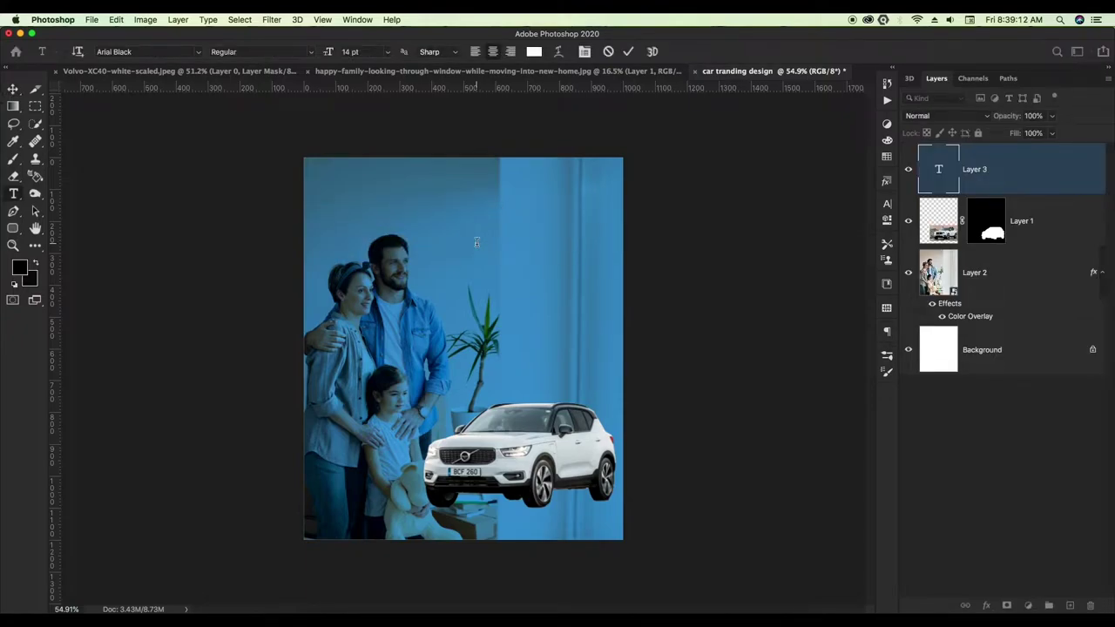
pyautogui.write('Dream come')
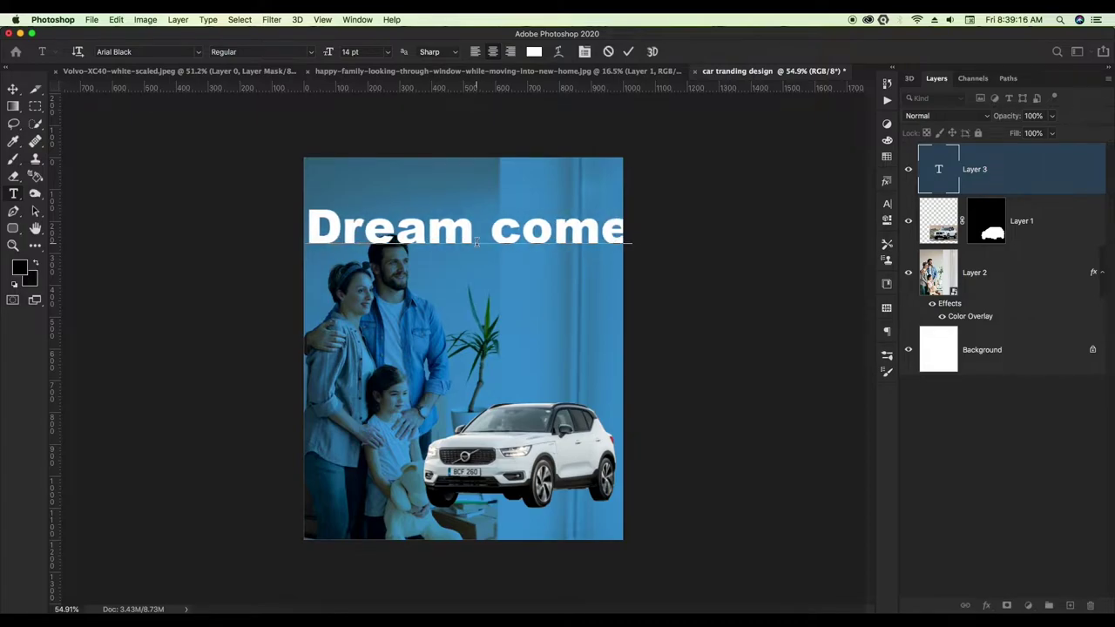
pyautogui.write(' tr')
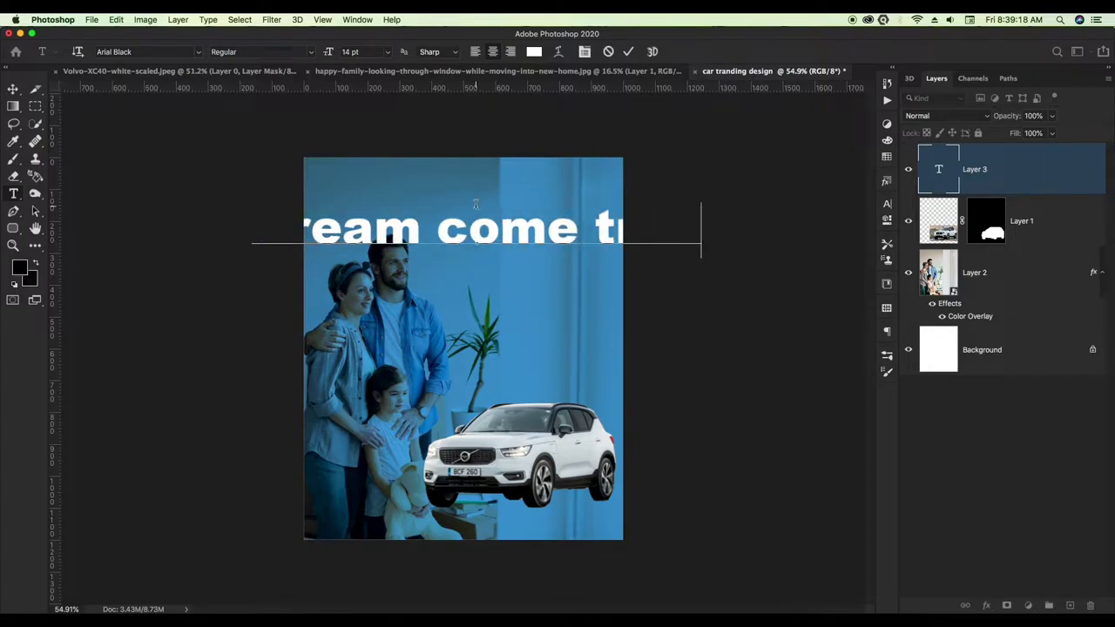
pyautogui.press('Return')
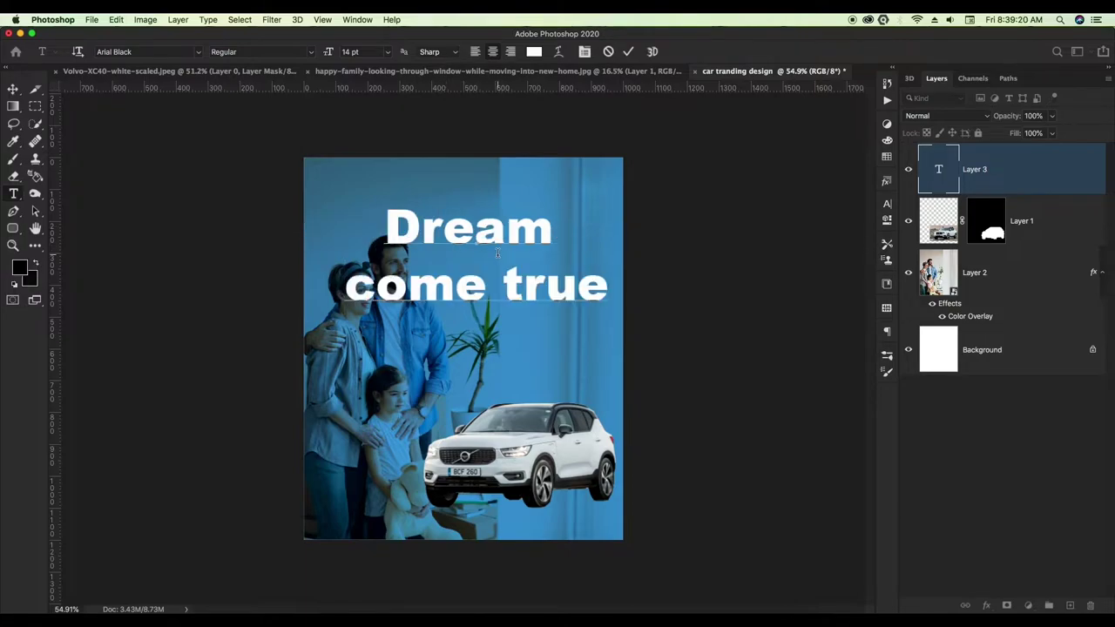
pyautogui.press('Return')
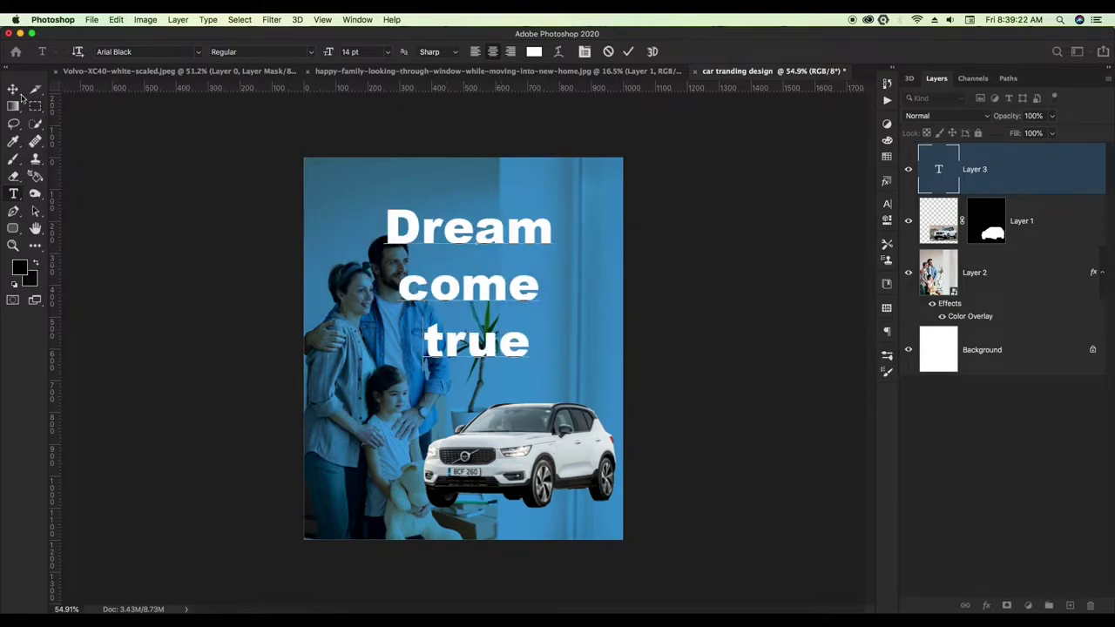
# Step: Commit the heading text and clear the canvas selection
pyautogui.click(13, 89)
pyautogui.hotkey('ctrl', 'a')
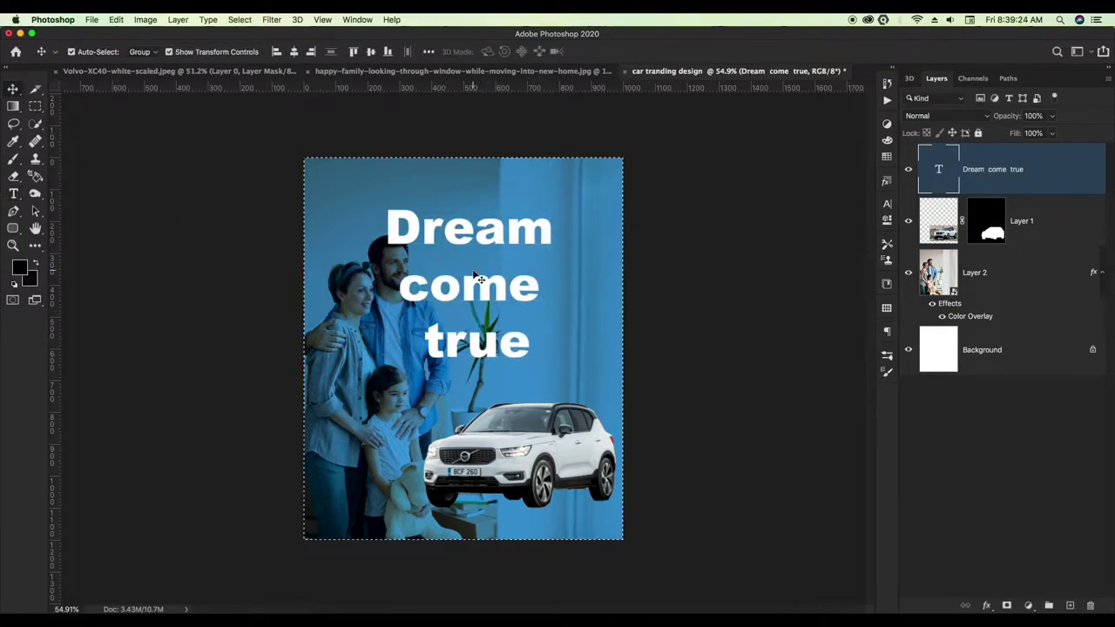
pyautogui.hotkey('ctrl', 'd')
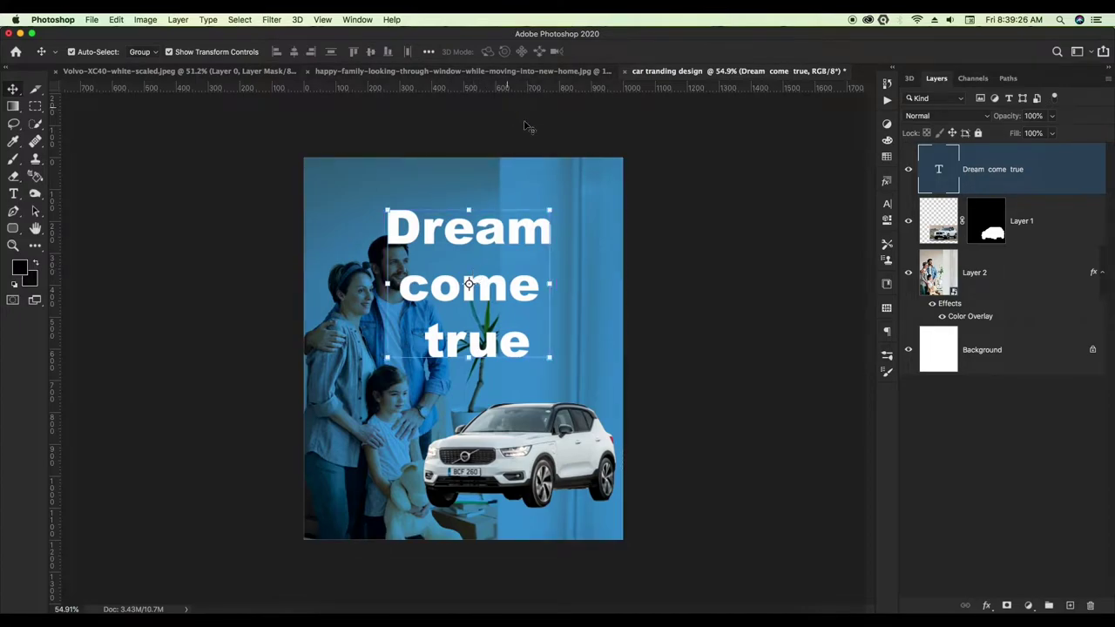
pyautogui.press('t')
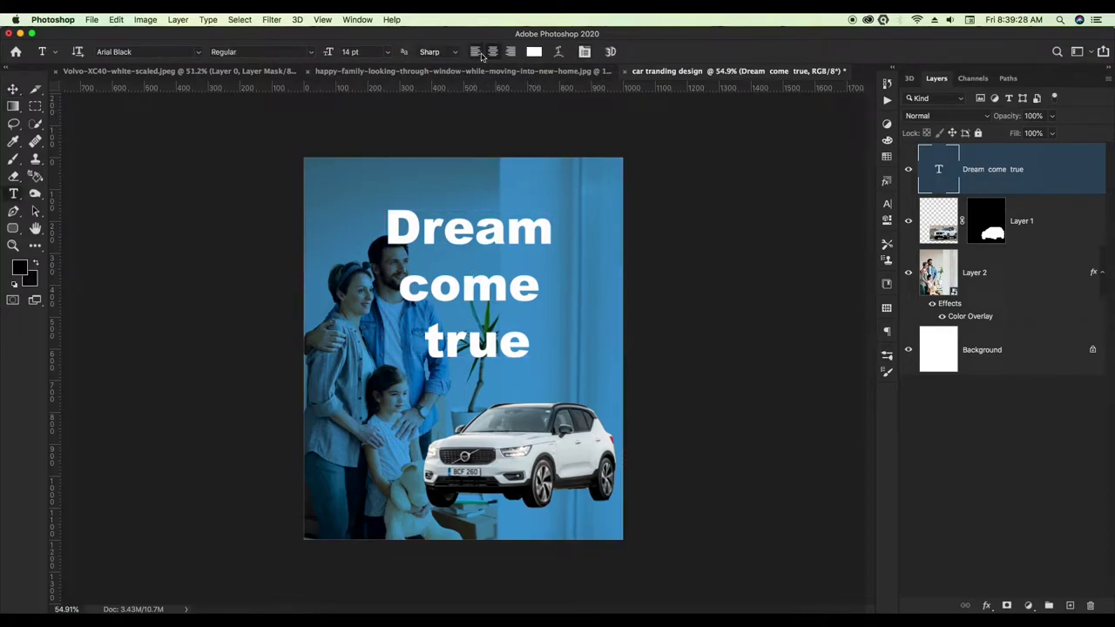
# Step: Left-align the heading, move it up and left, and select all its text
pyautogui.click(478, 54)
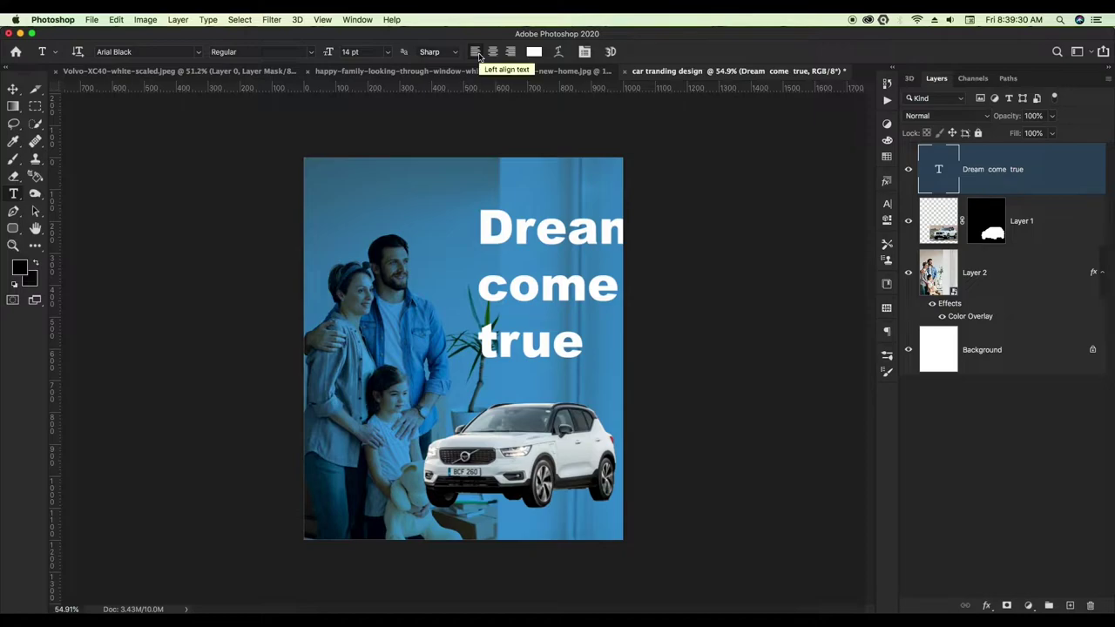
pyautogui.press('v')
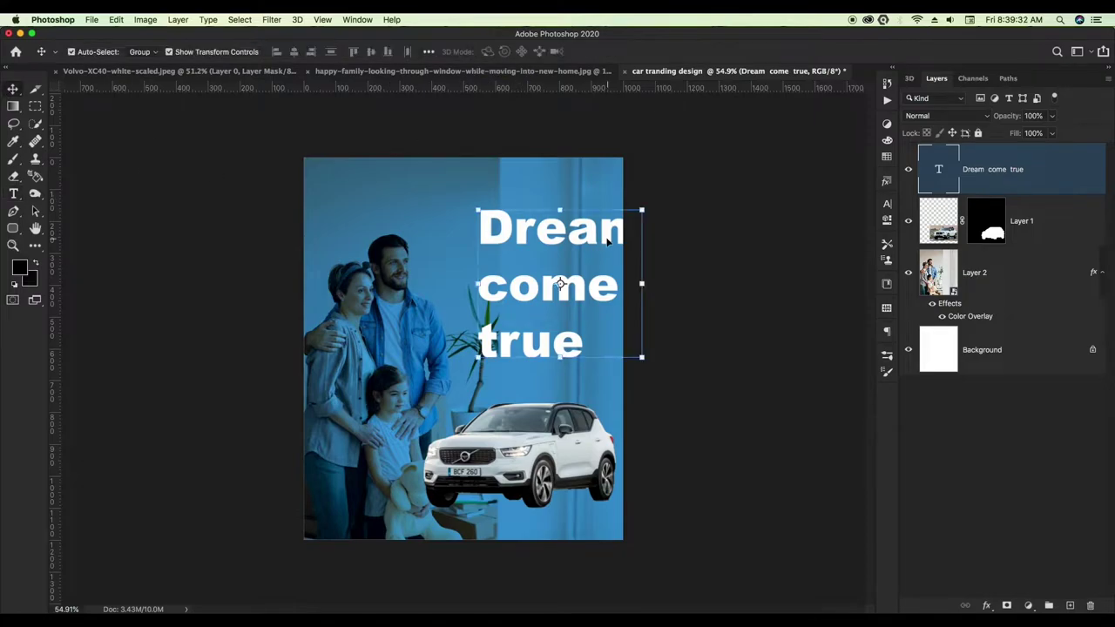
pyautogui.moveTo(564, 213); pyautogui.dragTo(513, 185)
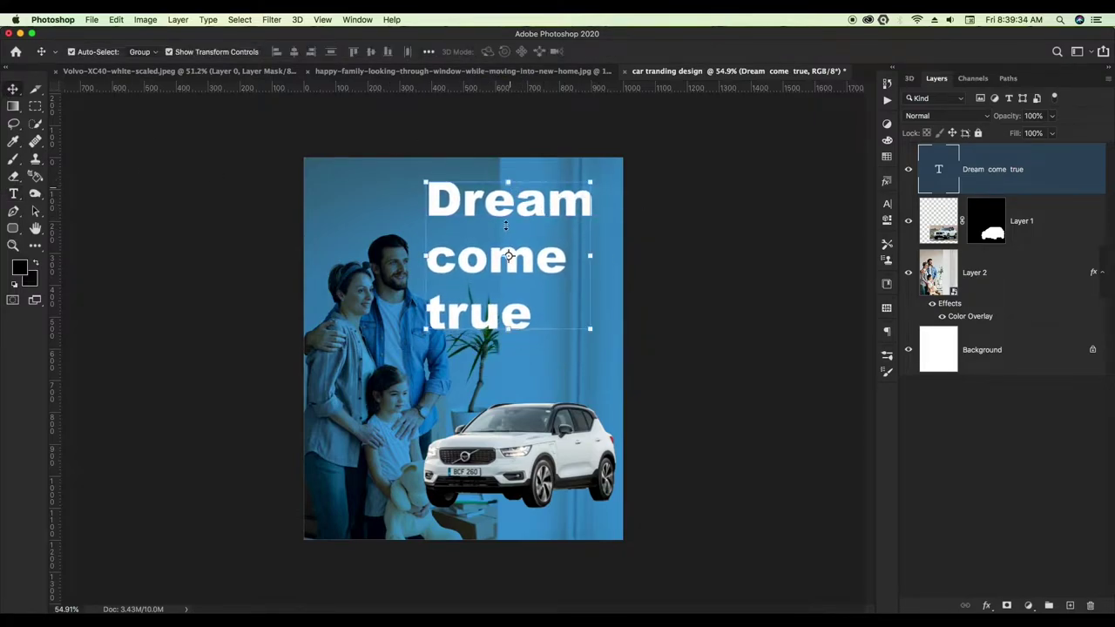
pyautogui.press('t')
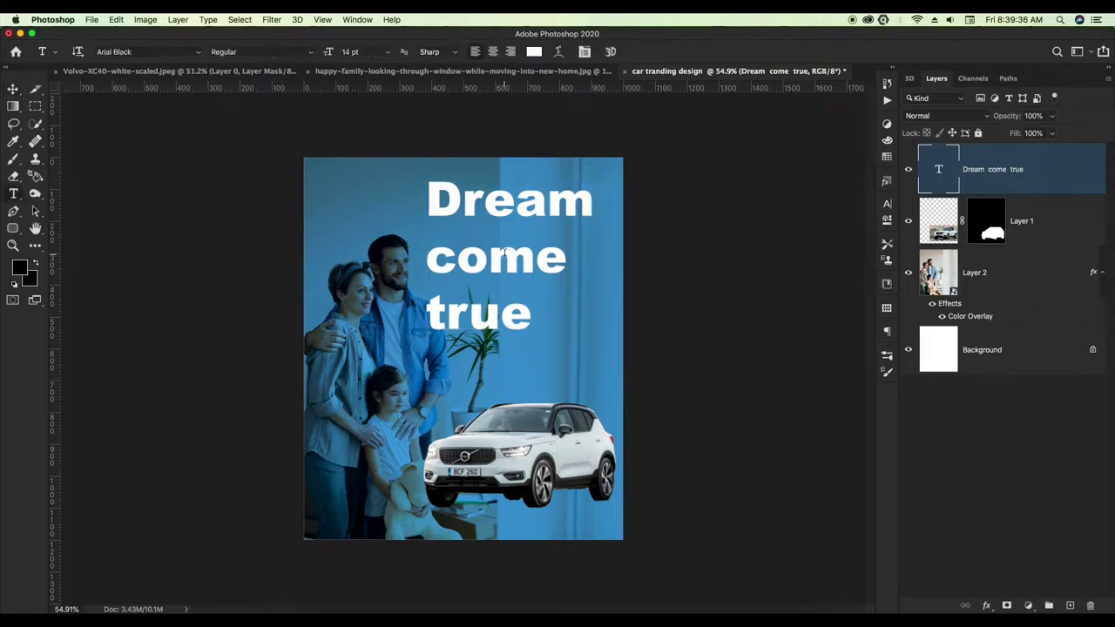
pyautogui.click(500, 233)
pyautogui.press('super+a')
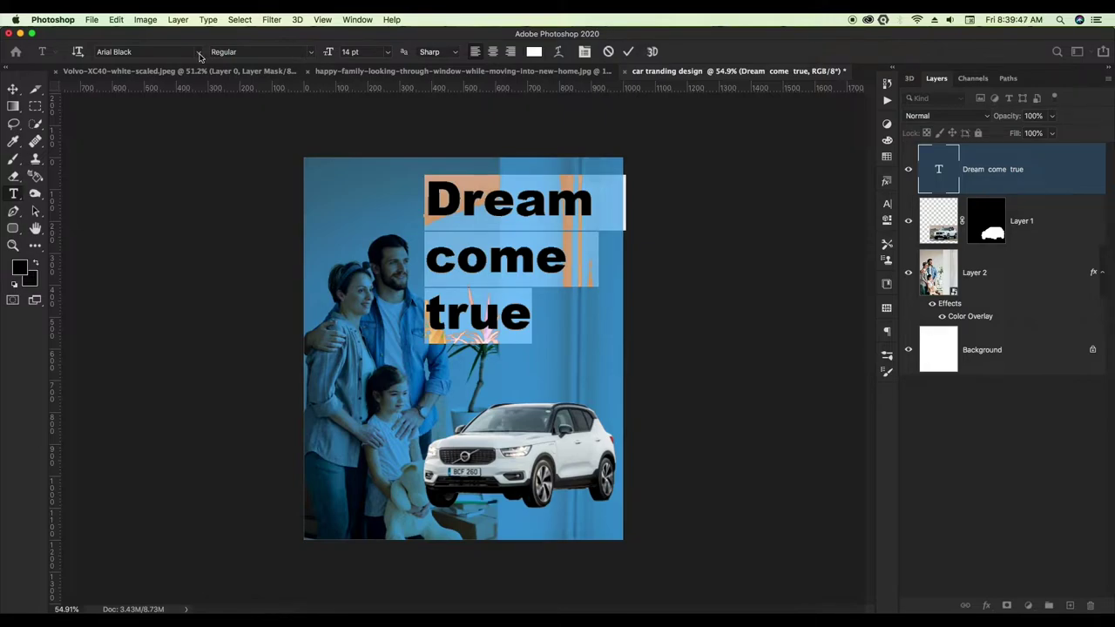
# Step: Set the word 'Dream' in the Sweet Chili script font
pyautogui.click(199, 53)
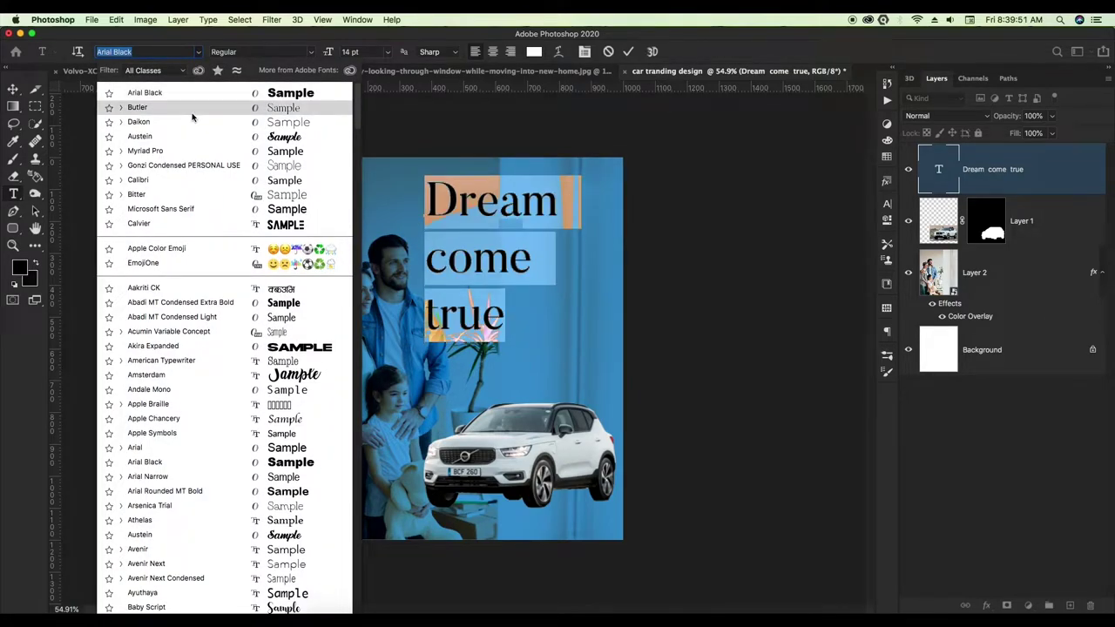
pyautogui.click(183, 70)
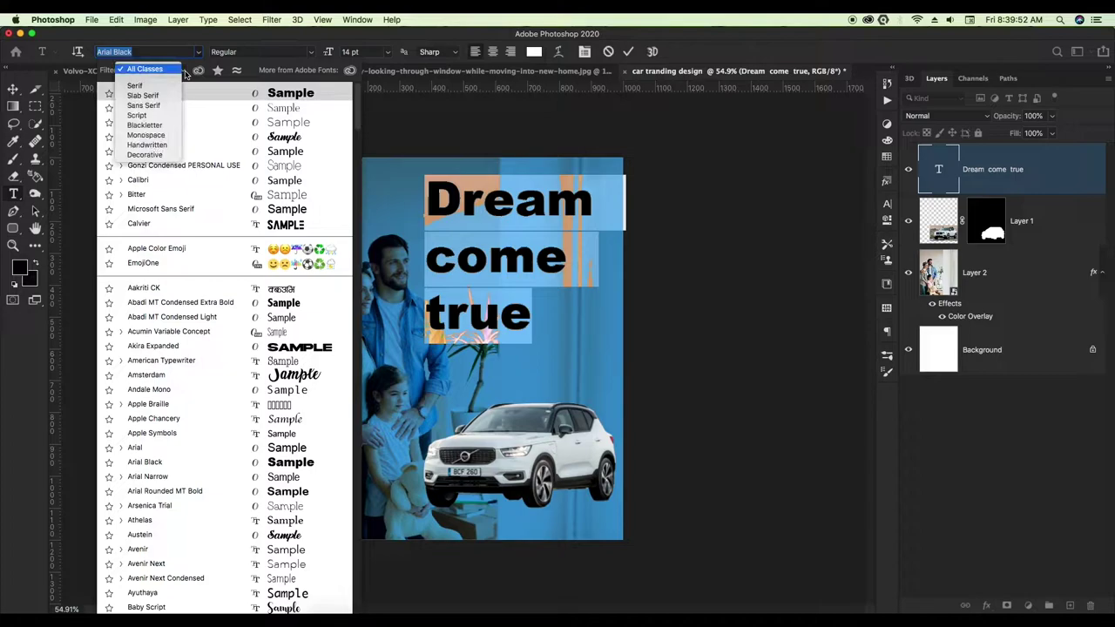
pyautogui.click(138, 115)
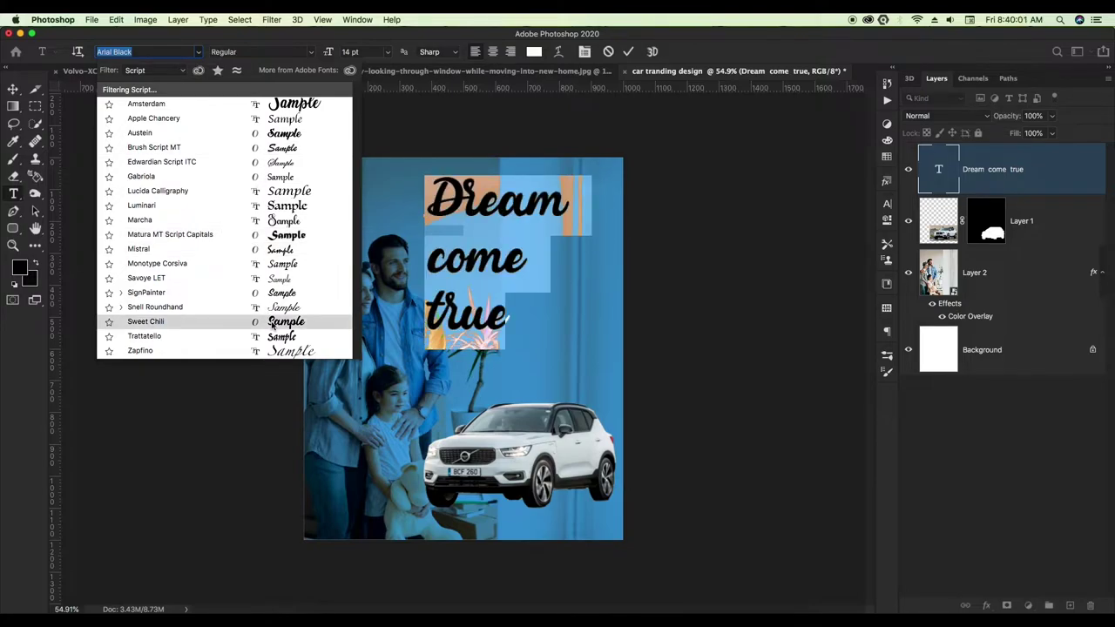
pyautogui.click(273, 324)
pyautogui.click(511, 318)
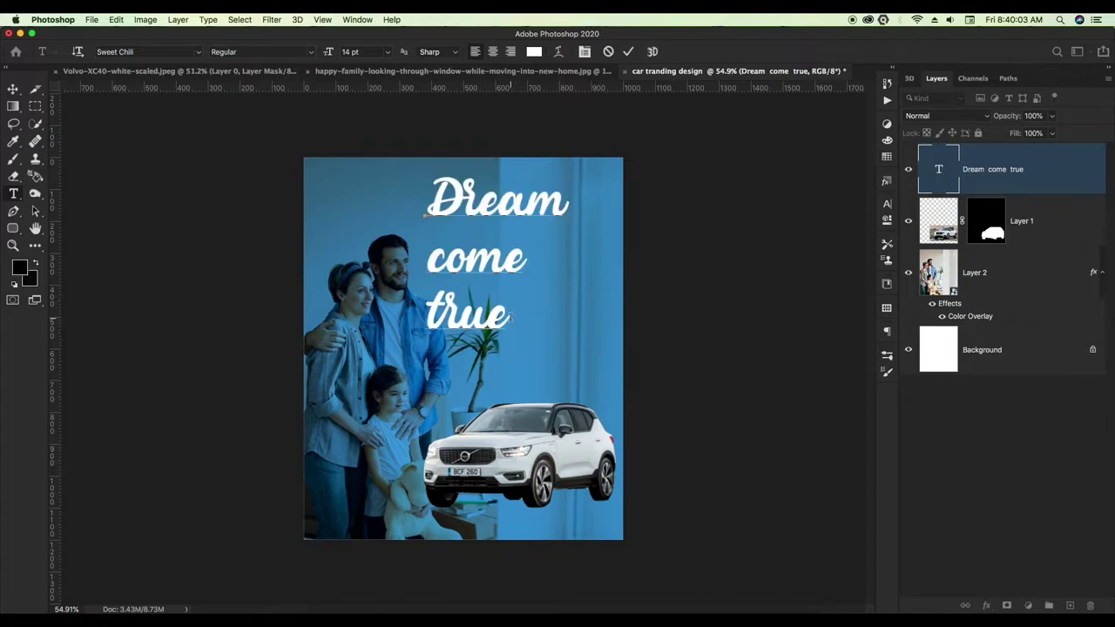
# Step: Set 'come true' in the Century serif font and commit the text
pyautogui.moveTo(505, 321); pyautogui.dragTo(421, 273)
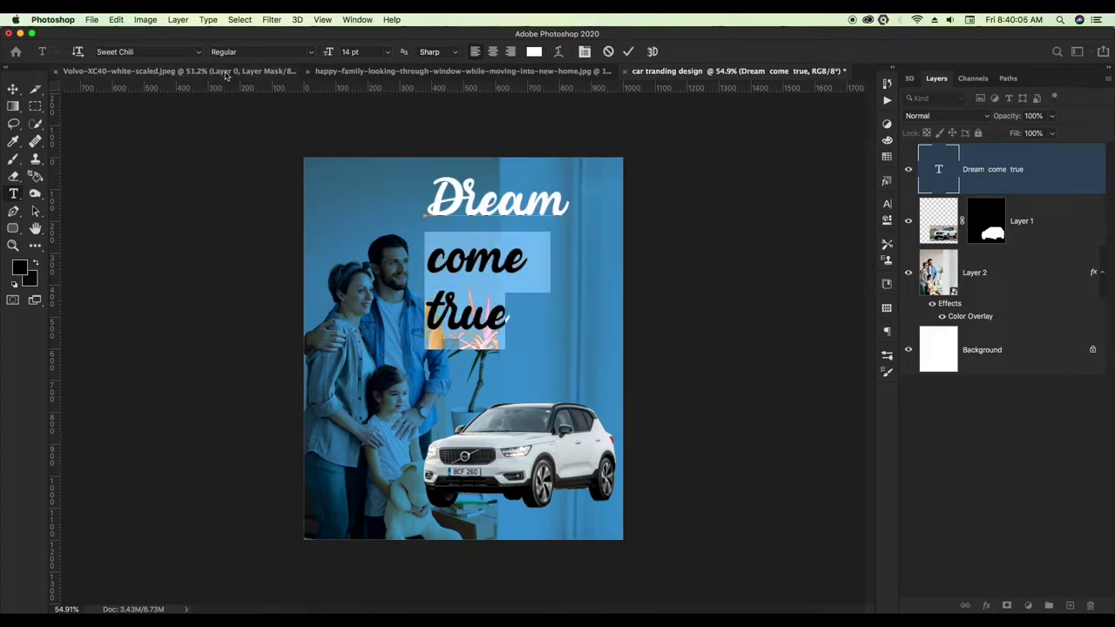
pyautogui.click(198, 54)
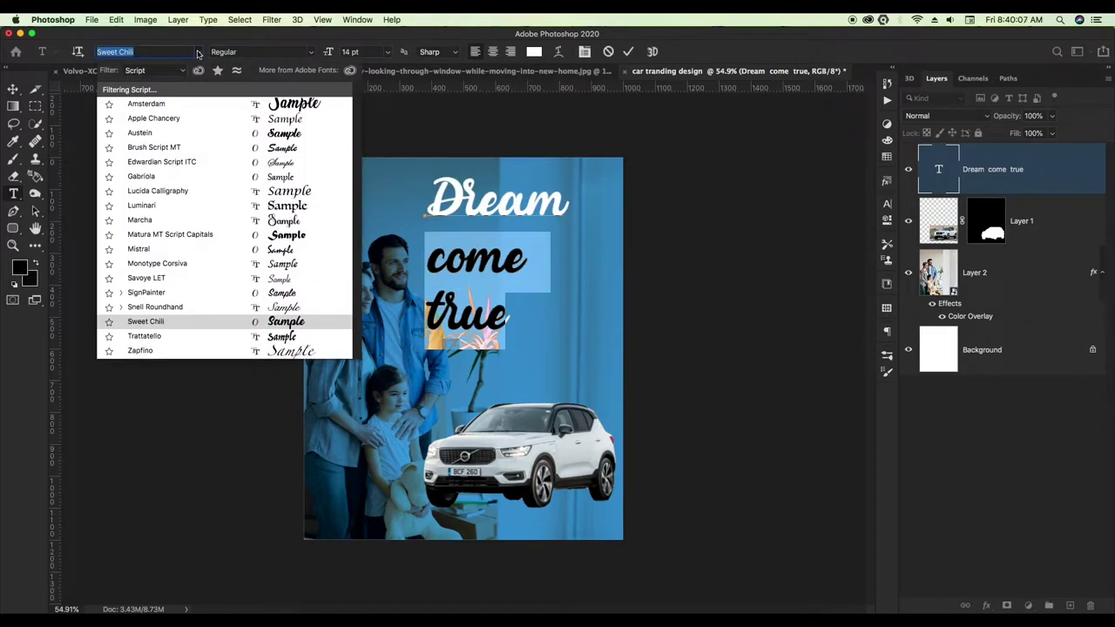
pyautogui.click(162, 69)
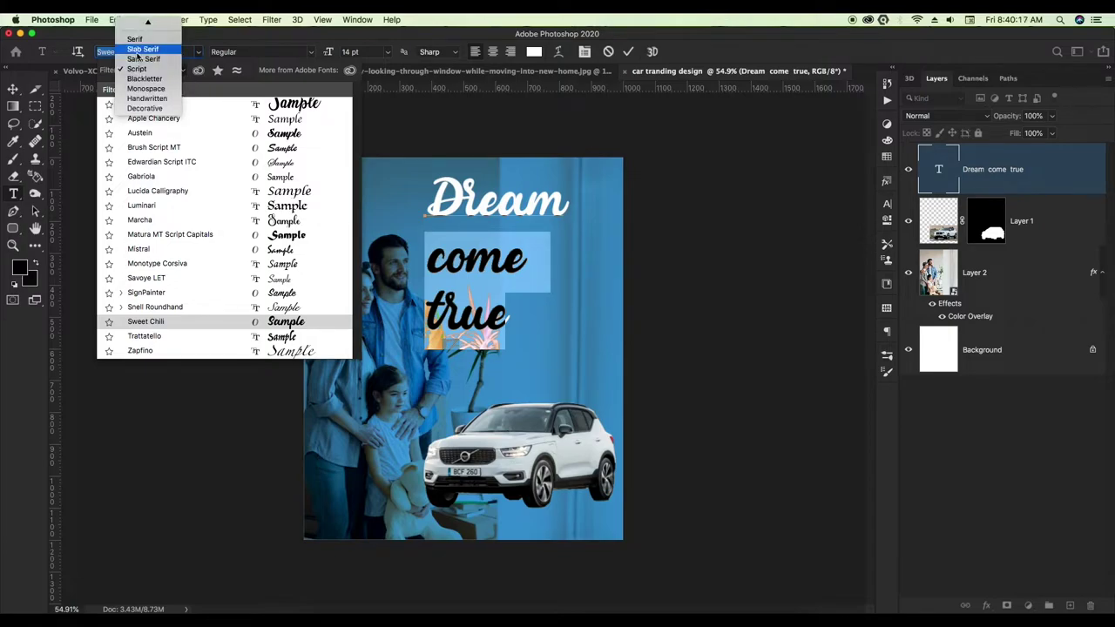
pyautogui.click(135, 40)
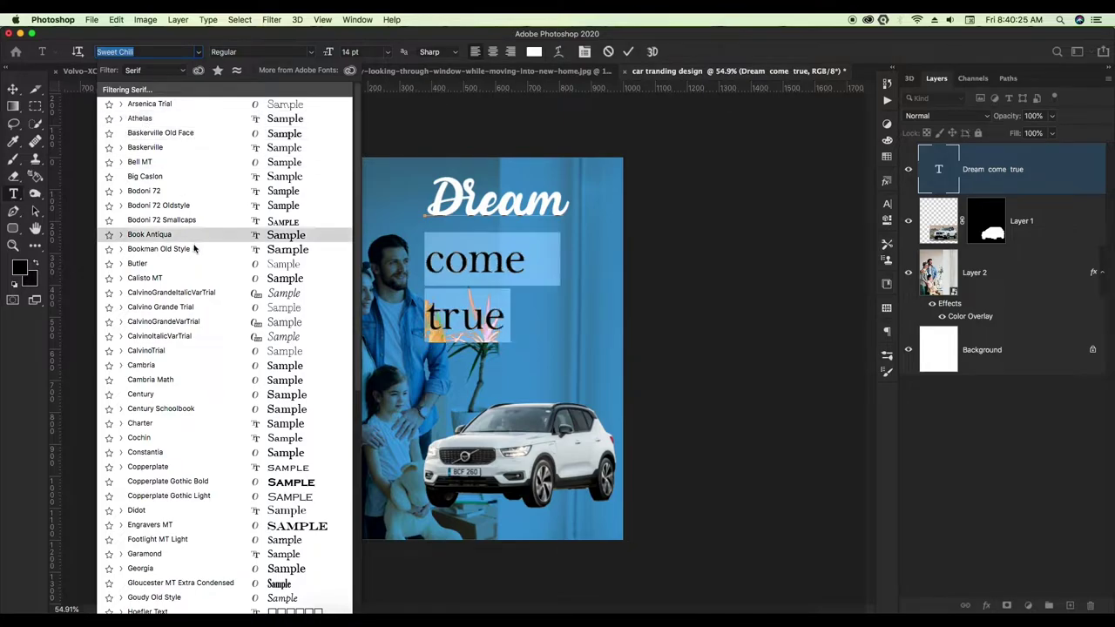
pyautogui.click(187, 400)
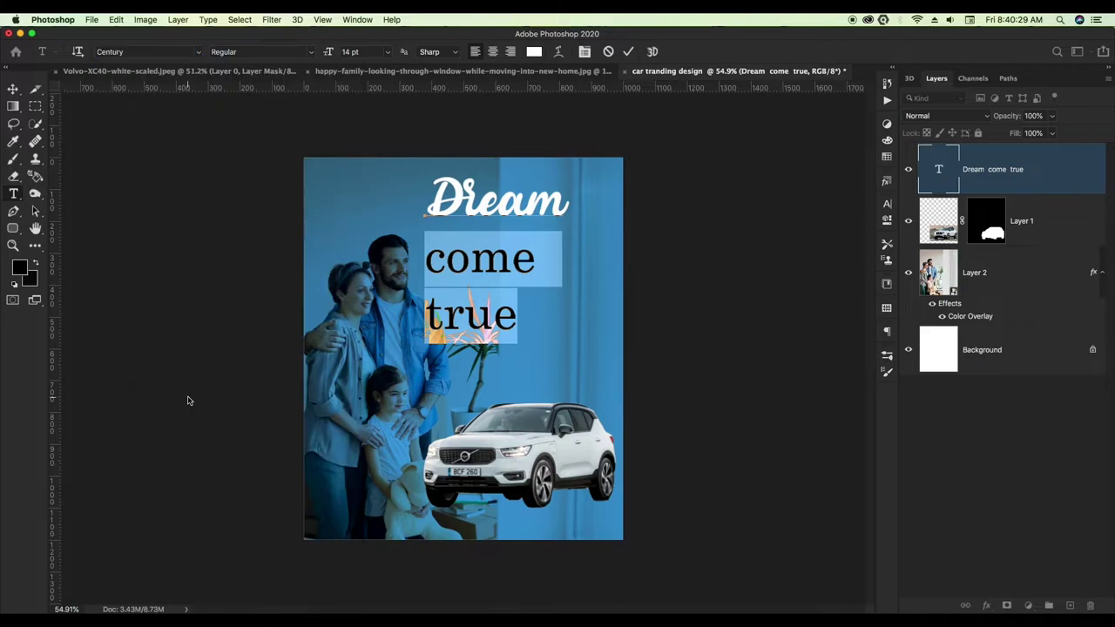
pyautogui.click(628, 51)
pyautogui.hotkey('ctrl', 'a')
# Step: Set the whole heading to 8 pt
pyautogui.click(515, 274)
pyautogui.hotkey('ctrl', 'a')
pyautogui.click(388, 52)
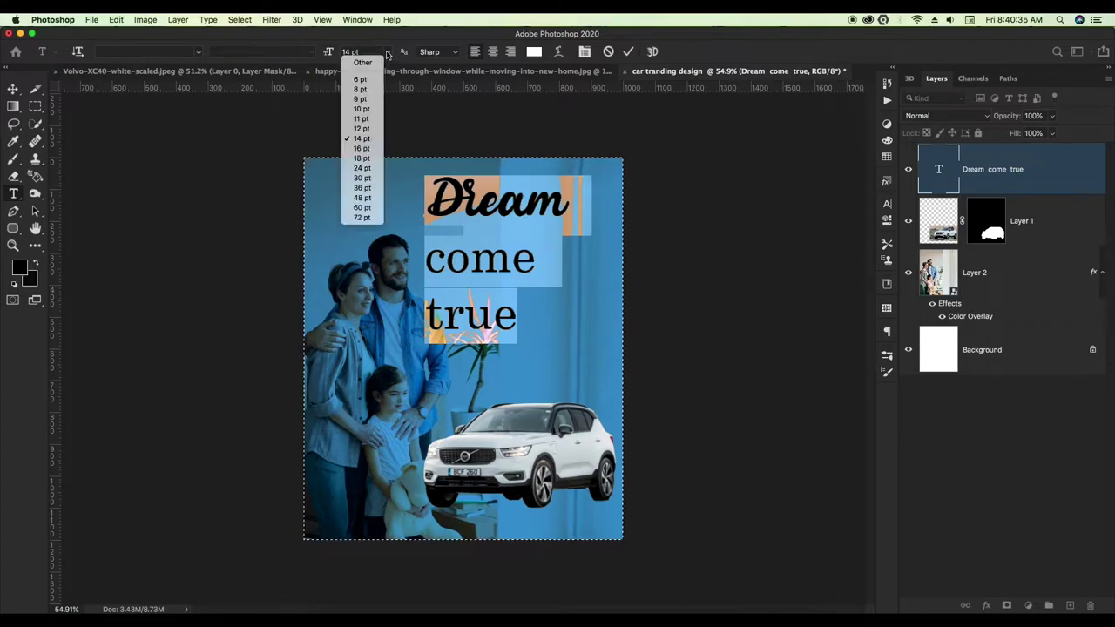
pyautogui.click(360, 89)
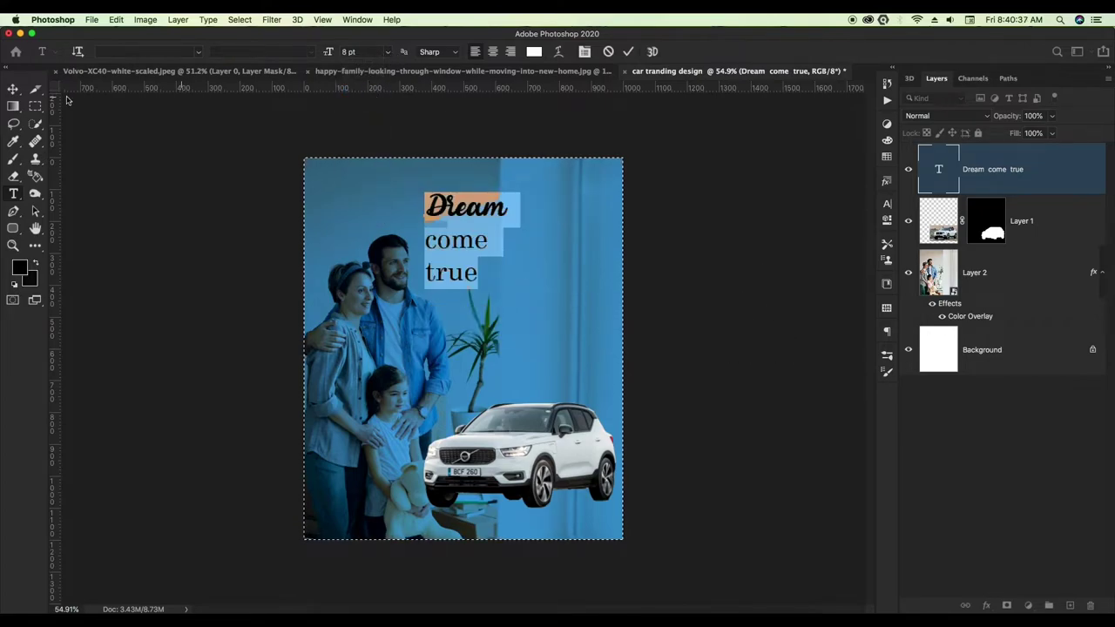
pyautogui.click(14, 89)
pyautogui.hotkey('ctrl', 'd')
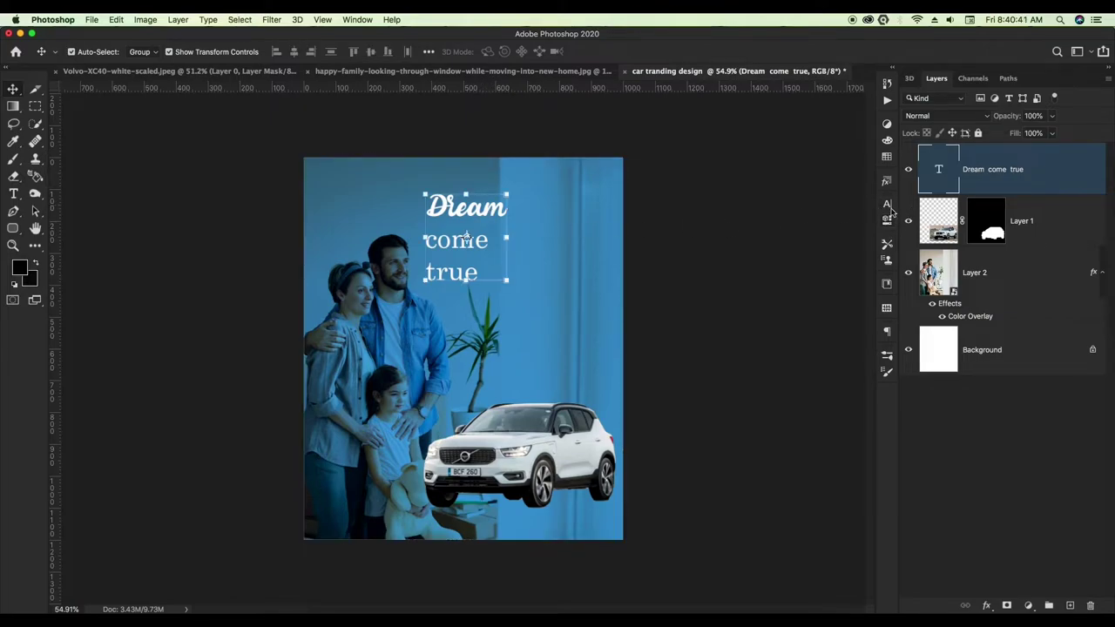
# Step: Tighten the heading's line spacing in the Character panel
pyautogui.click(888, 206)
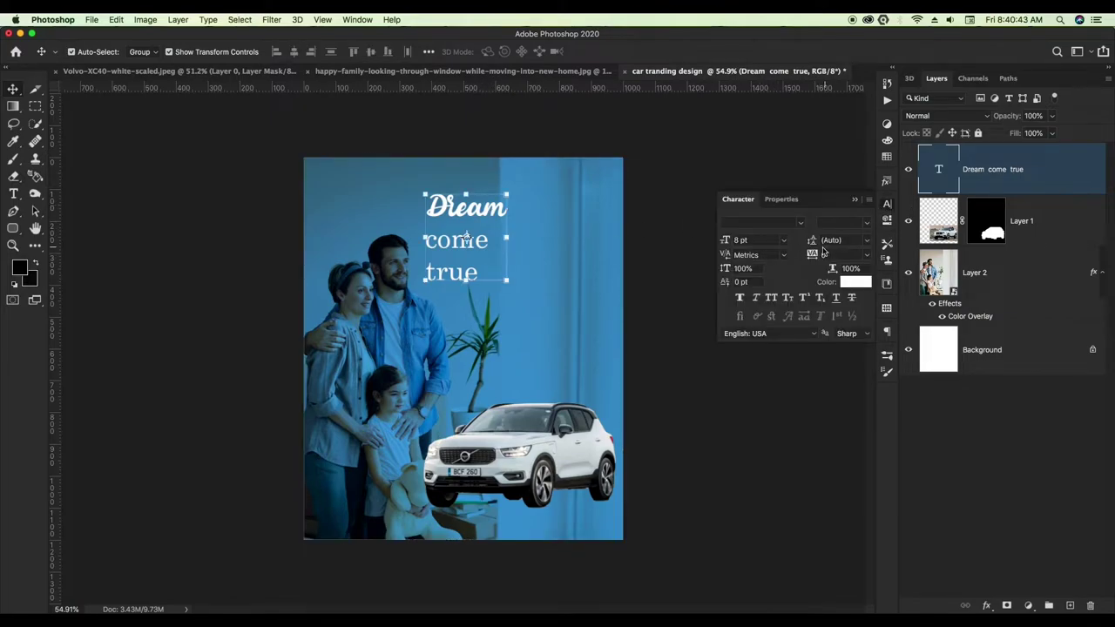
pyautogui.moveTo(812, 240); pyautogui.dragTo(809, 240)
pyautogui.moveTo(468, 236); pyautogui.dragTo(466, 235)
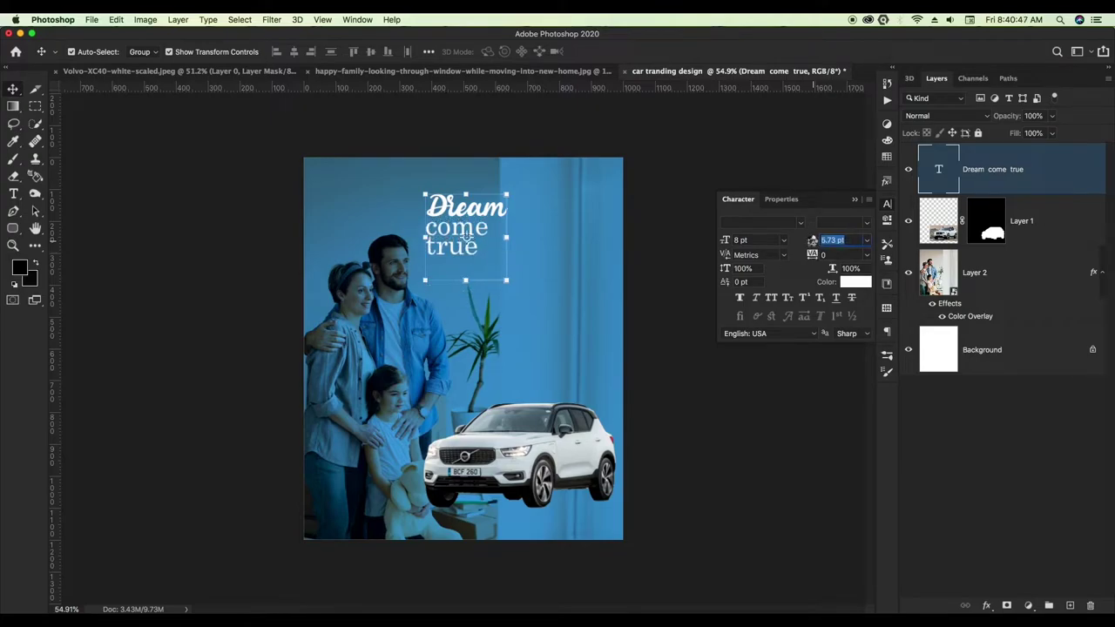
pyautogui.click(855, 200)
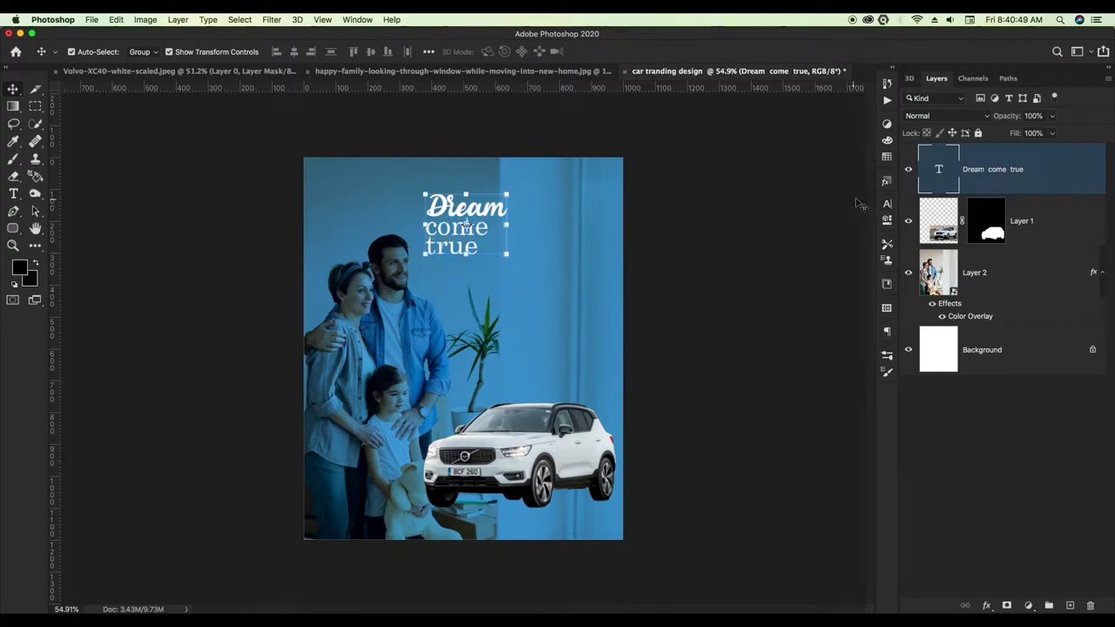
# Step: Nudge the heading slightly lower and commit the transform
pyautogui.click(668, 232)
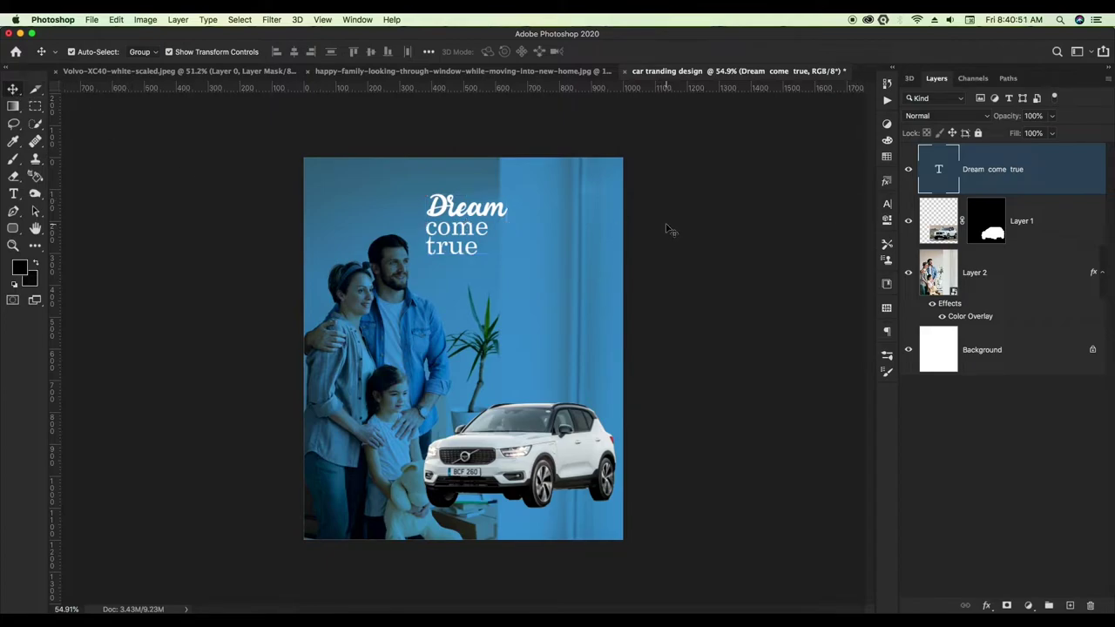
pyautogui.click(462, 212)
pyautogui.moveTo(476, 212)
pyautogui.mouseDown()
pyautogui.moveTo(476, 241)
pyautogui.moveTo(512, 256)
pyautogui.mouseUp()
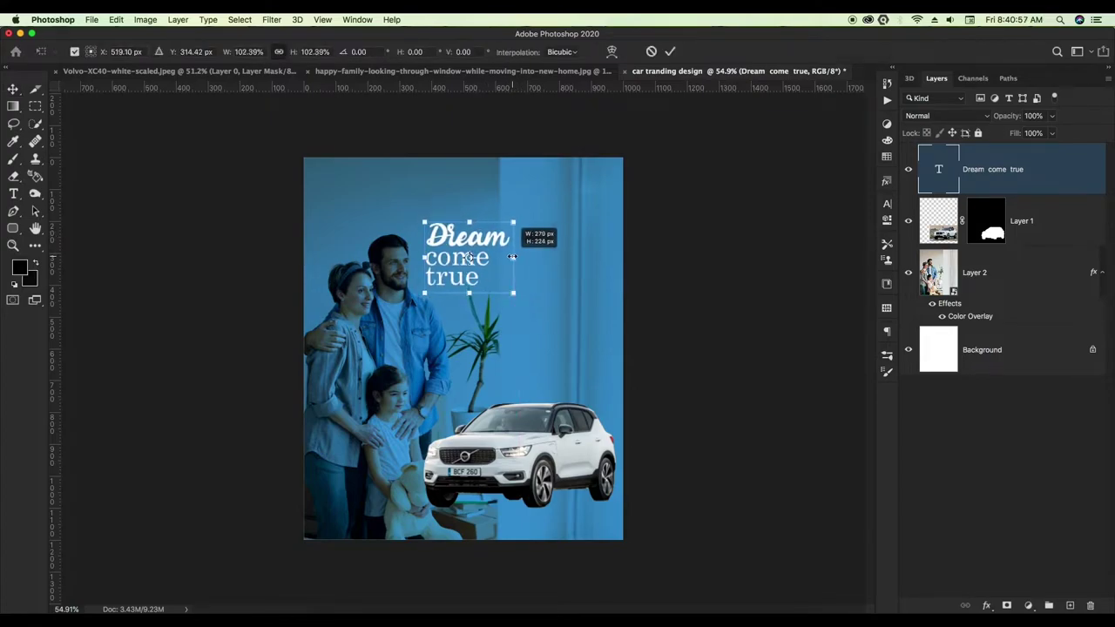
pyautogui.click(659, 266)
pyautogui.scroll(1, 438, 269)
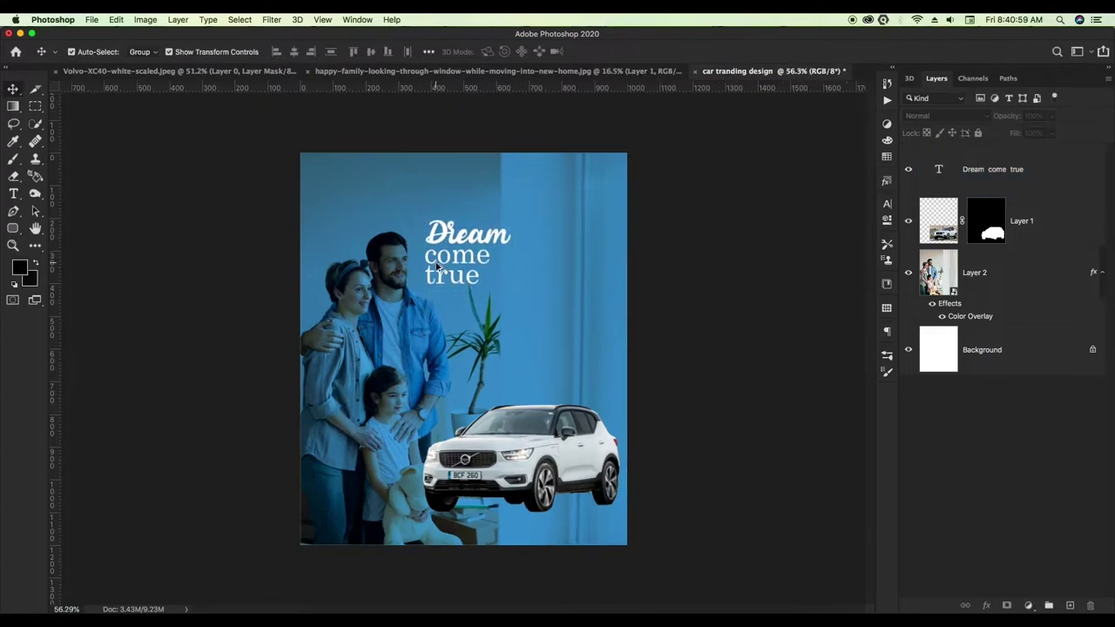
pyautogui.scroll(2, 438, 269)
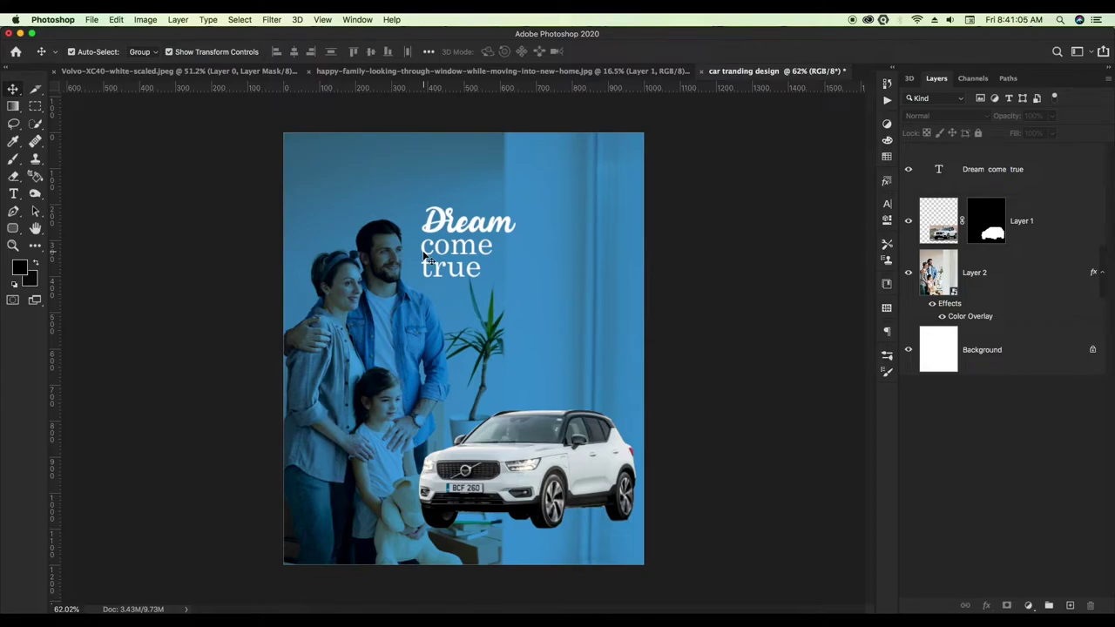
pyautogui.press('t')
pyautogui.moveTo(512, 223); pyautogui.dragTo(414, 221)
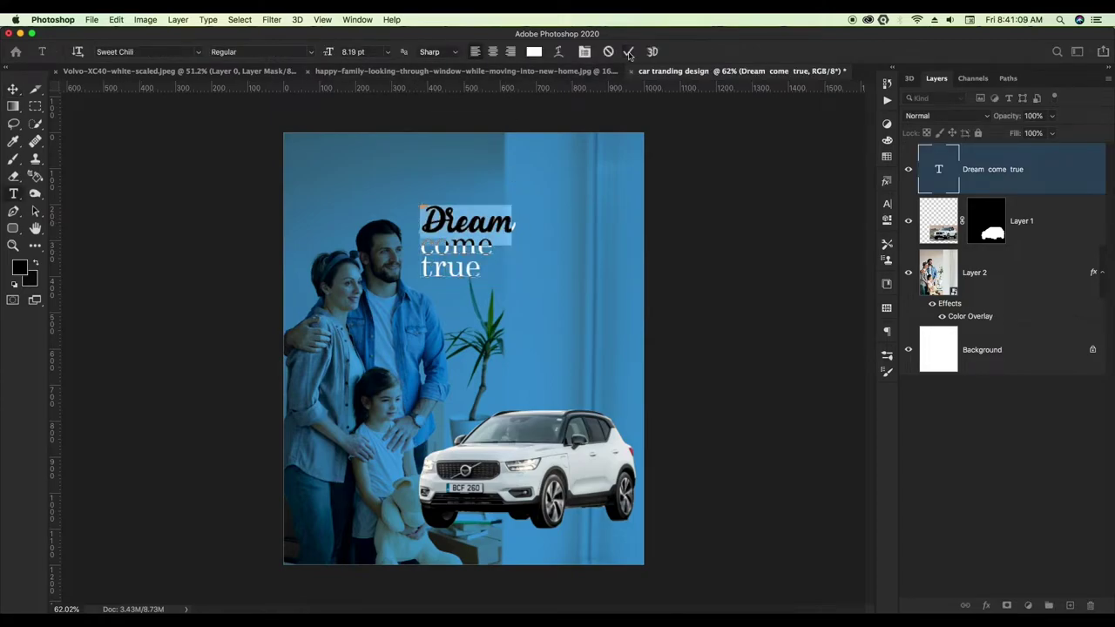
# Step: Create a separate text layer reading 'Dream' at the upper right
pyautogui.click(628, 51)
pyautogui.click(513, 193)
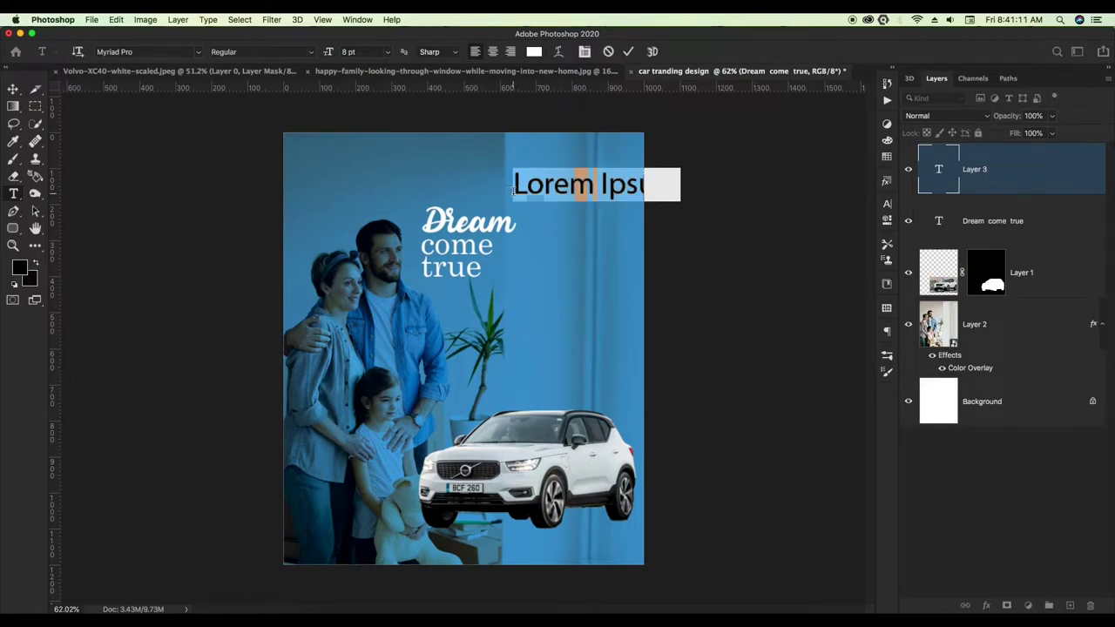
pyautogui.press('BackSpace')
pyautogui.write('Dream')
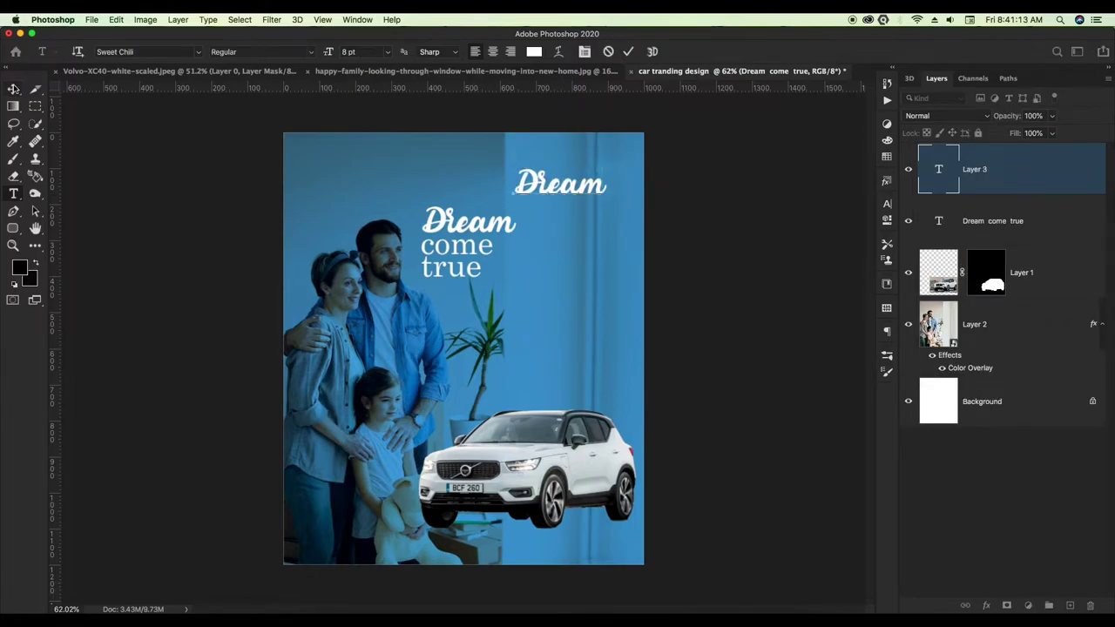
pyautogui.click(13, 89)
# Step: Delete 'Dream' from the original heading so it reads only 'come true'
pyautogui.click(478, 244)
pyautogui.press('t')
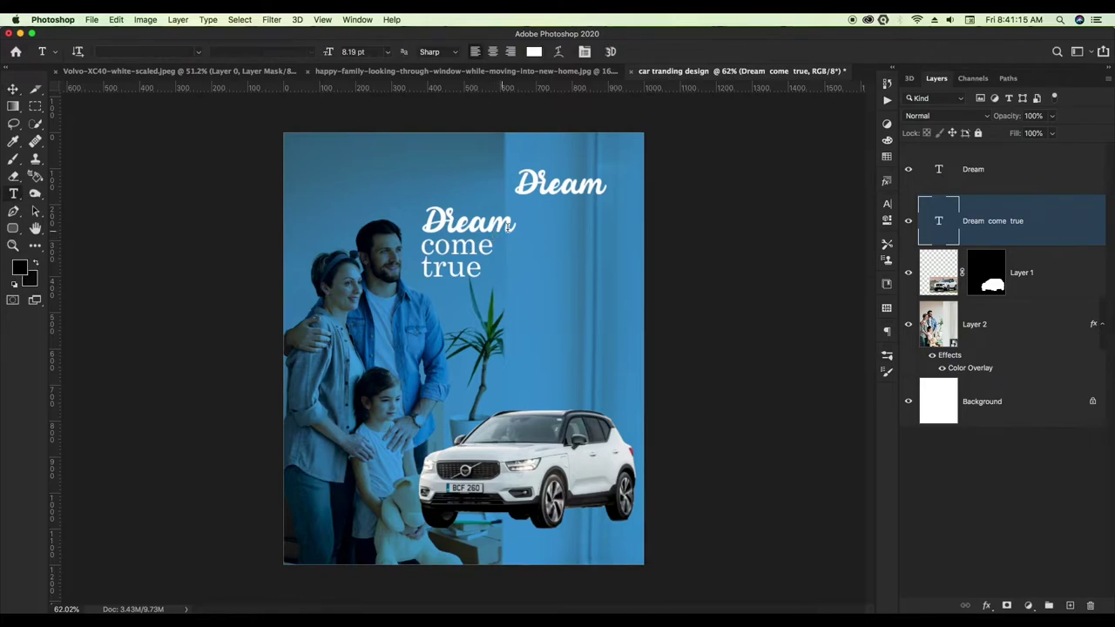
pyautogui.moveTo(506, 225); pyautogui.dragTo(417, 228)
pyautogui.press('BackSpace')
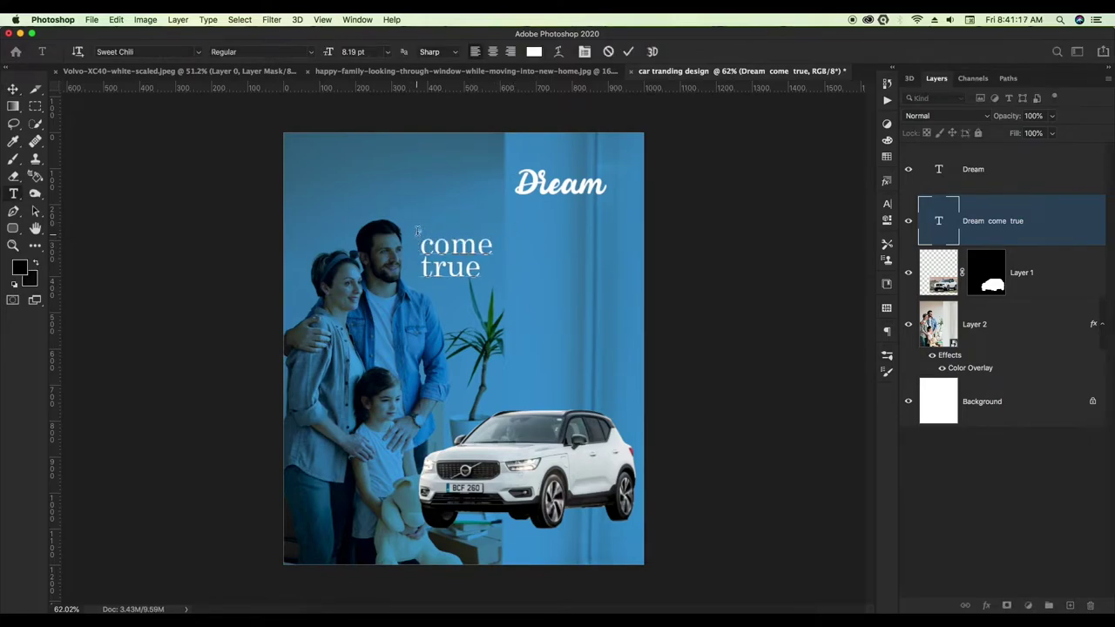
pyautogui.click(13, 89)
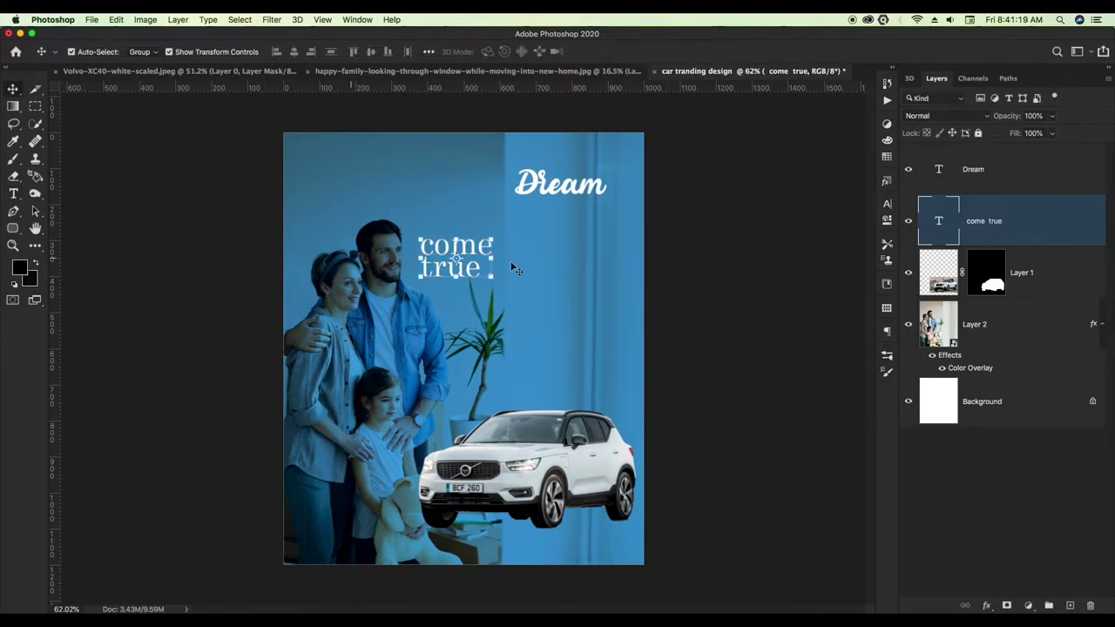
# Step: Place 'Dream' above-left of 'come true' and enlarge it with Free Transform
pyautogui.moveTo(473, 248); pyautogui.dragTo(541, 225)
pyautogui.moveTo(577, 193)
pyautogui.mouseDown()
pyautogui.moveTo(501, 193)
pyautogui.moveTo(464, 246)
pyautogui.mouseUp()
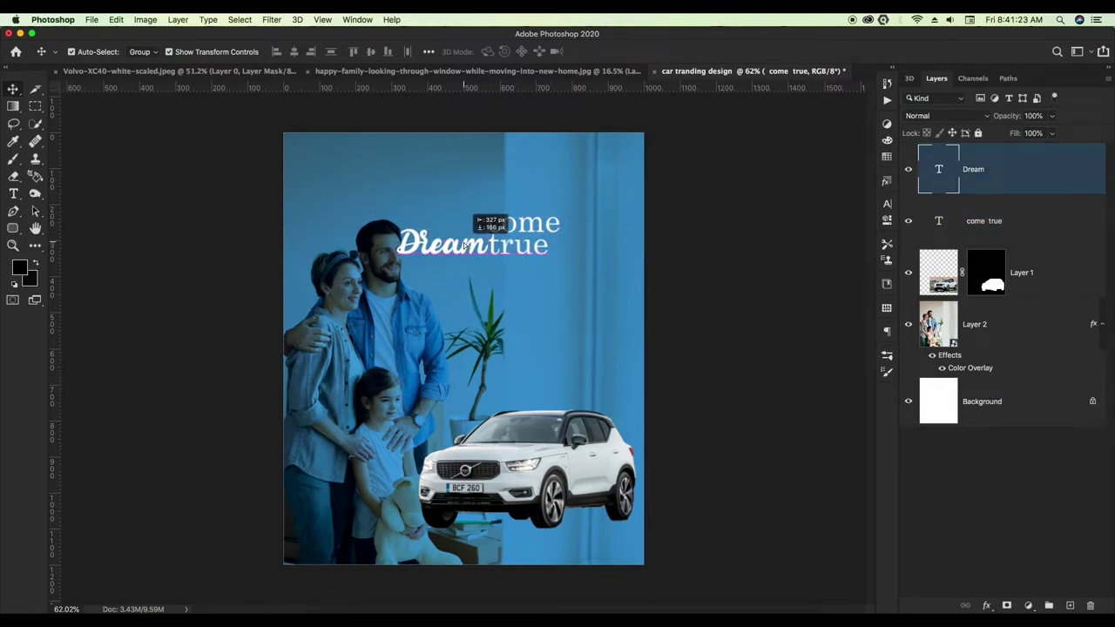
pyautogui.moveTo(465, 246)
pyautogui.mouseDown()
pyautogui.moveTo(442, 206)
pyautogui.moveTo(440, 166)
pyautogui.moveTo(454, 196)
pyautogui.mouseUp()
pyautogui.hotkey('ctrl', 't')
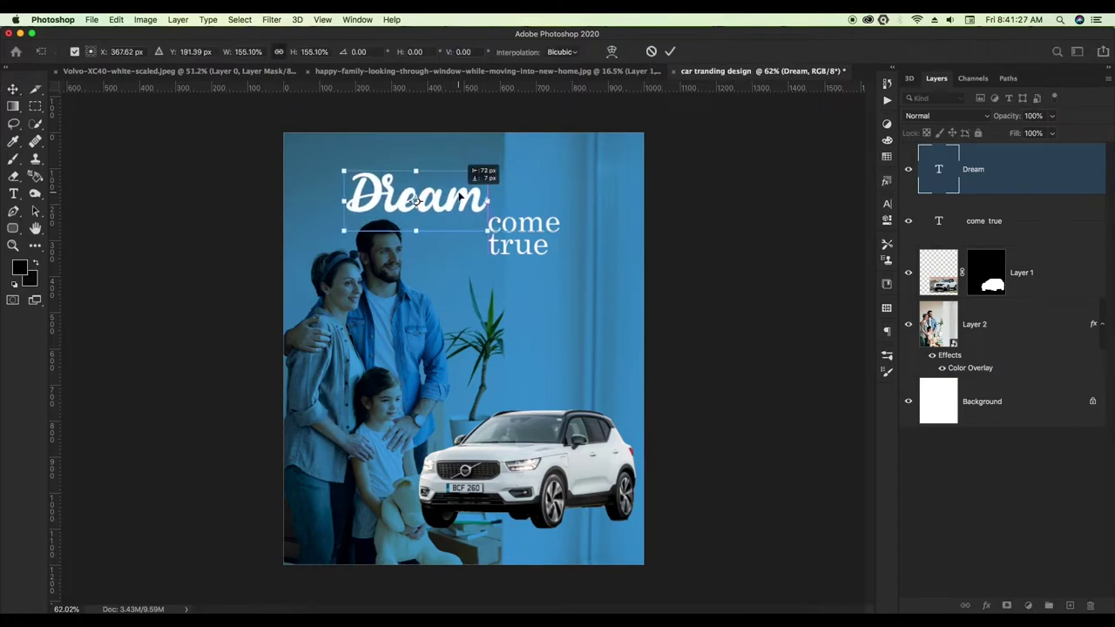
pyautogui.click(670, 51)
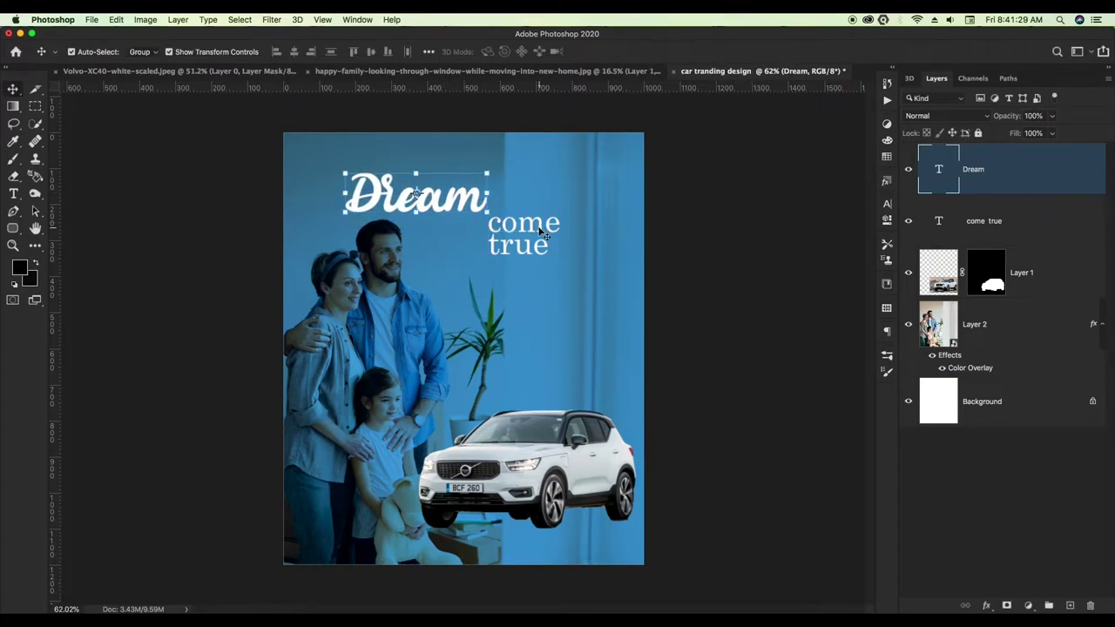
# Step: Move 'come true' up beside 'Dream' and shrink it to a small stacked size
pyautogui.click(540, 231)
pyautogui.doubleClick(542, 228)
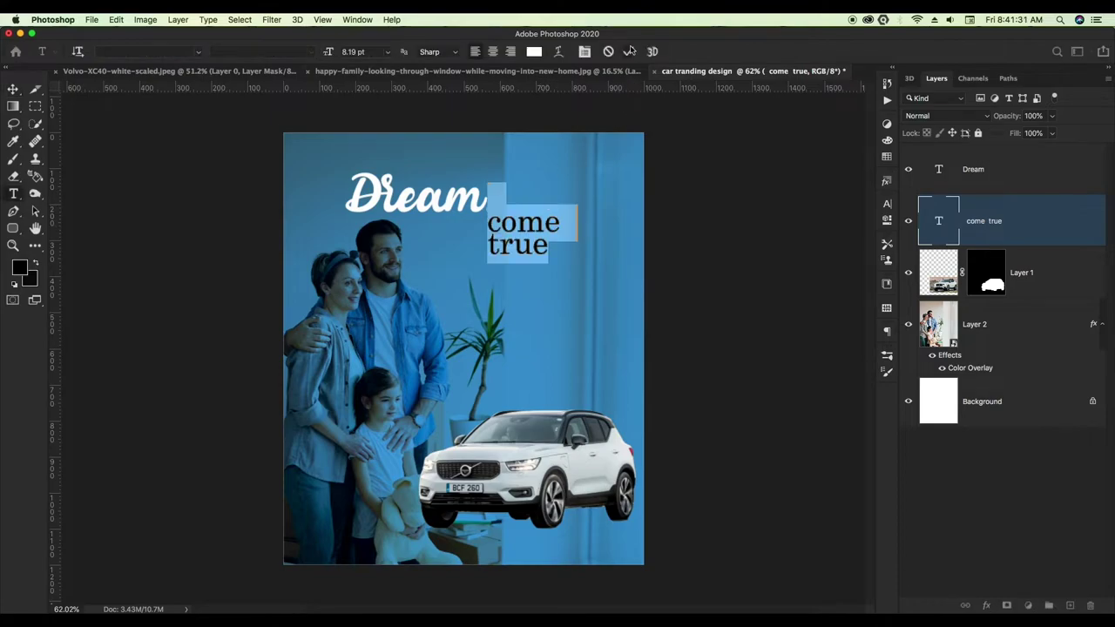
pyautogui.press('Escape')
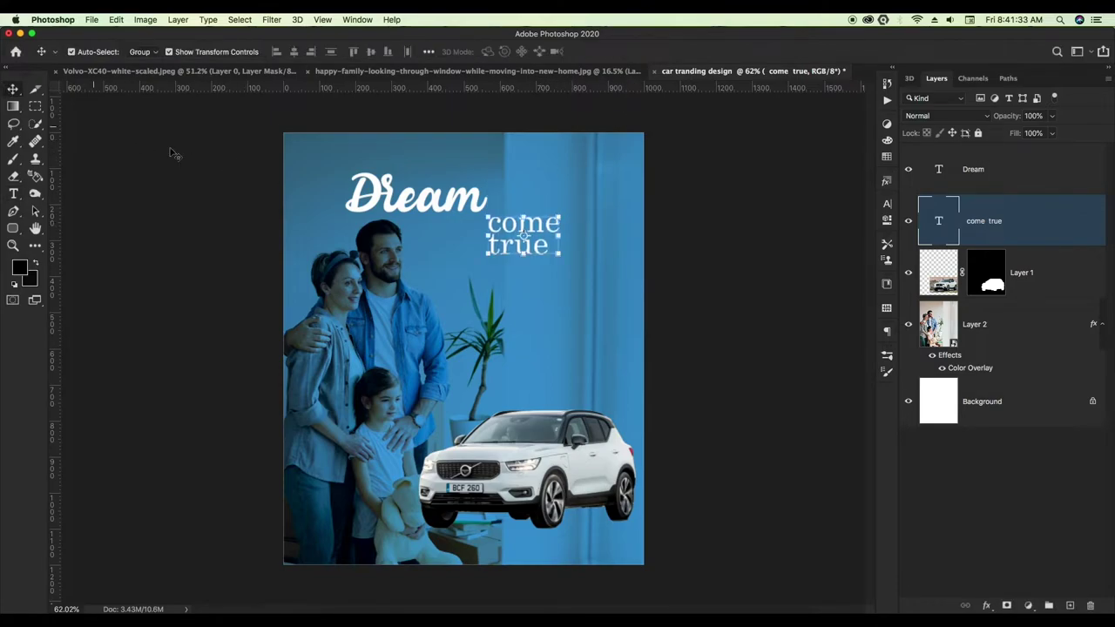
pyautogui.moveTo(552, 228); pyautogui.dragTo(547, 195)
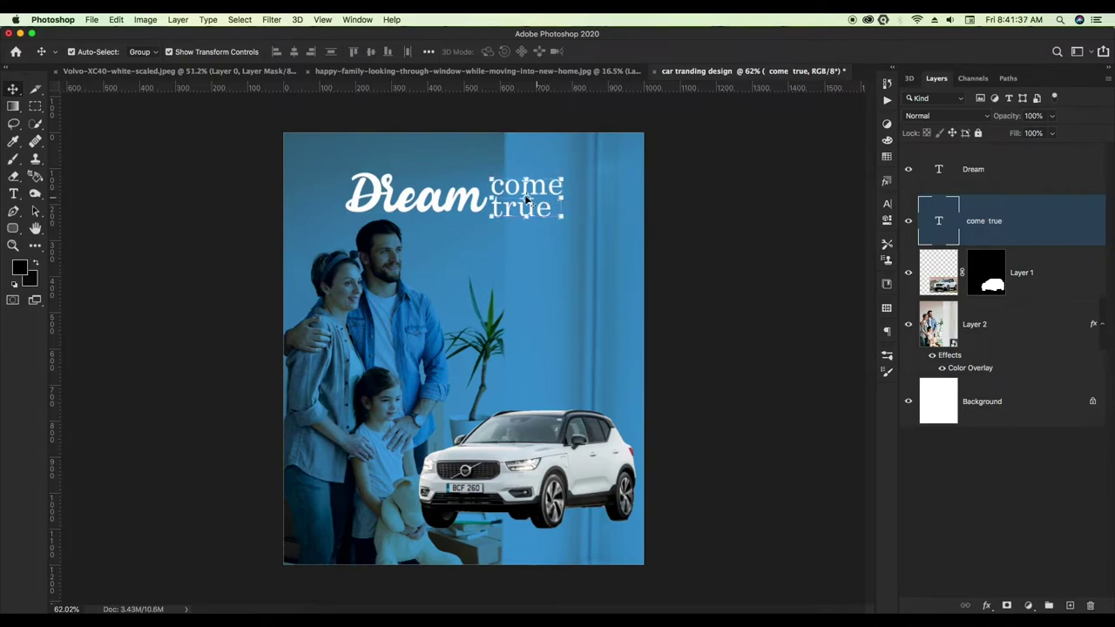
pyautogui.scroll(2, 528, 198)
pyautogui.hotkey('ctrl', 't')
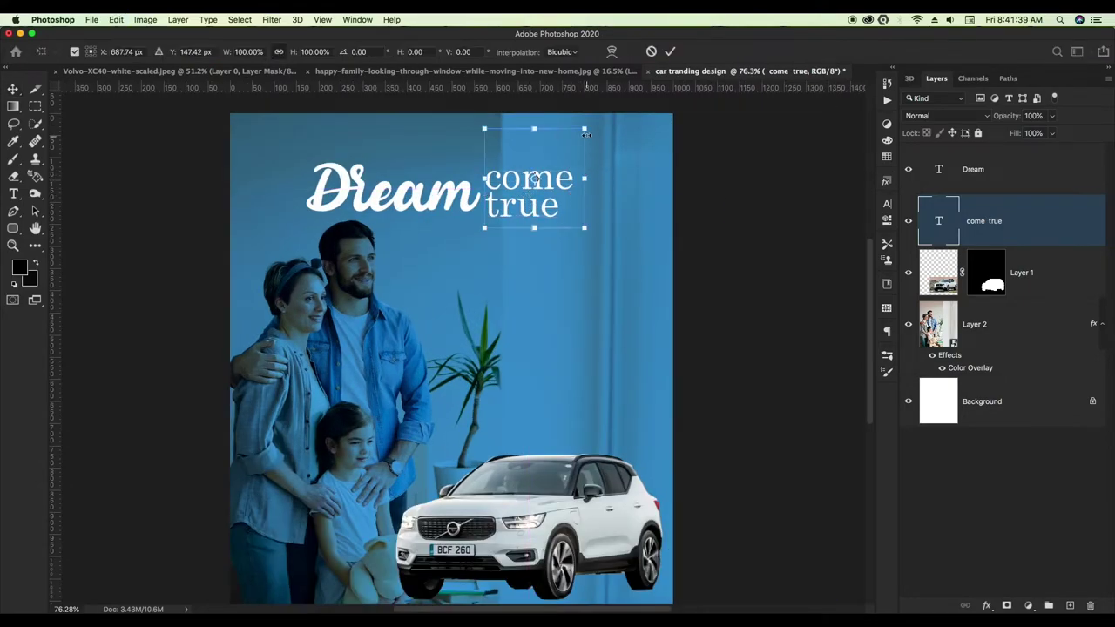
pyautogui.moveTo(582, 131); pyautogui.dragTo(551, 162)
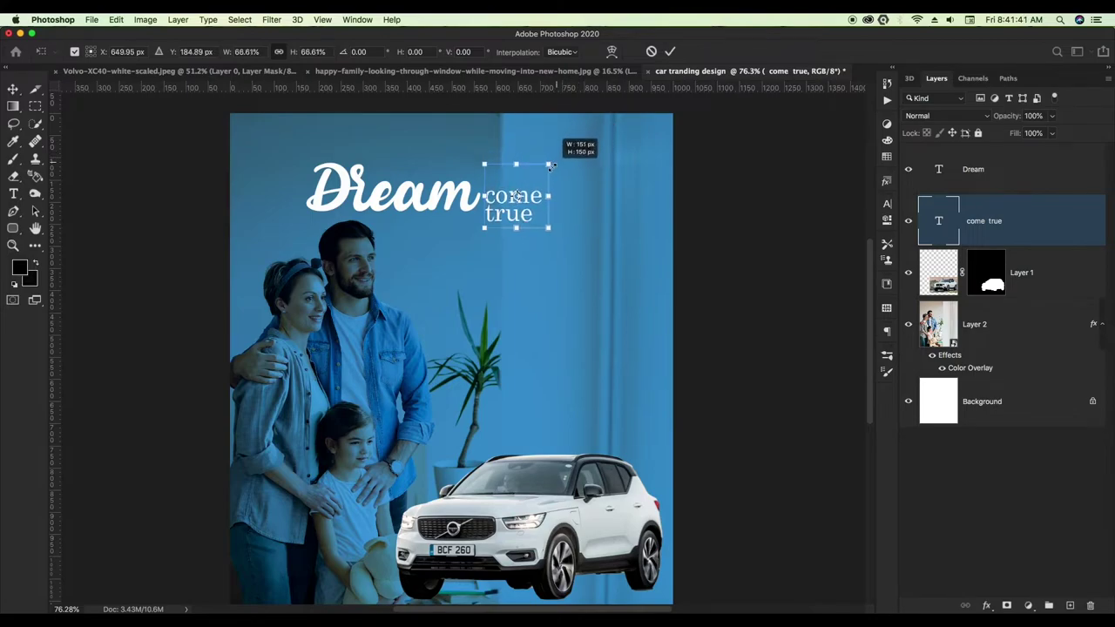
pyautogui.moveTo(535, 200); pyautogui.dragTo(537, 189)
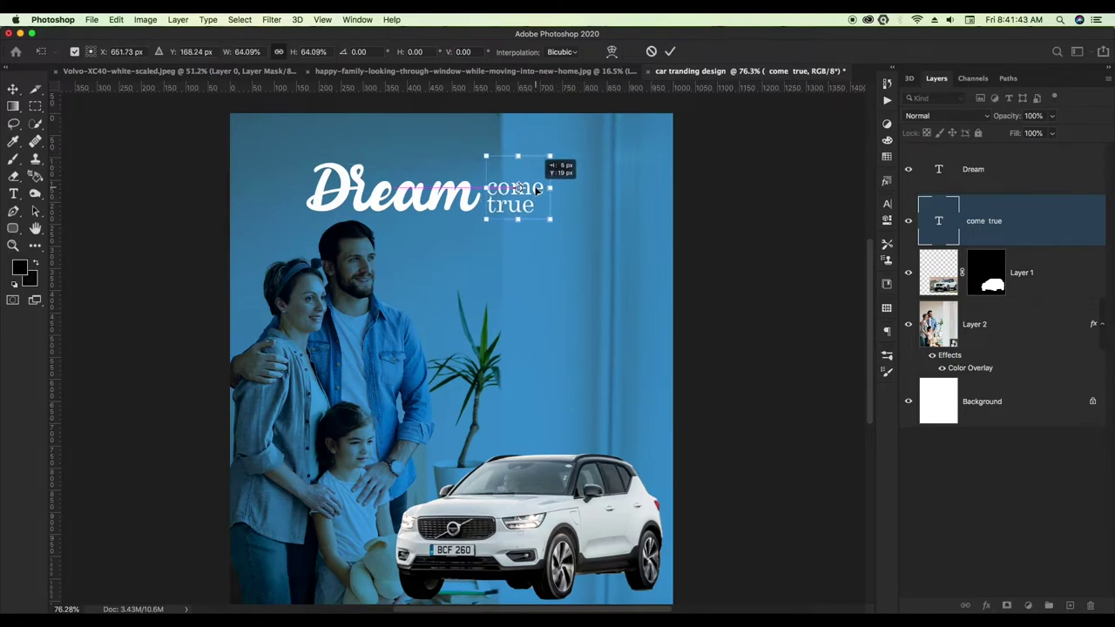
pyautogui.click(670, 51)
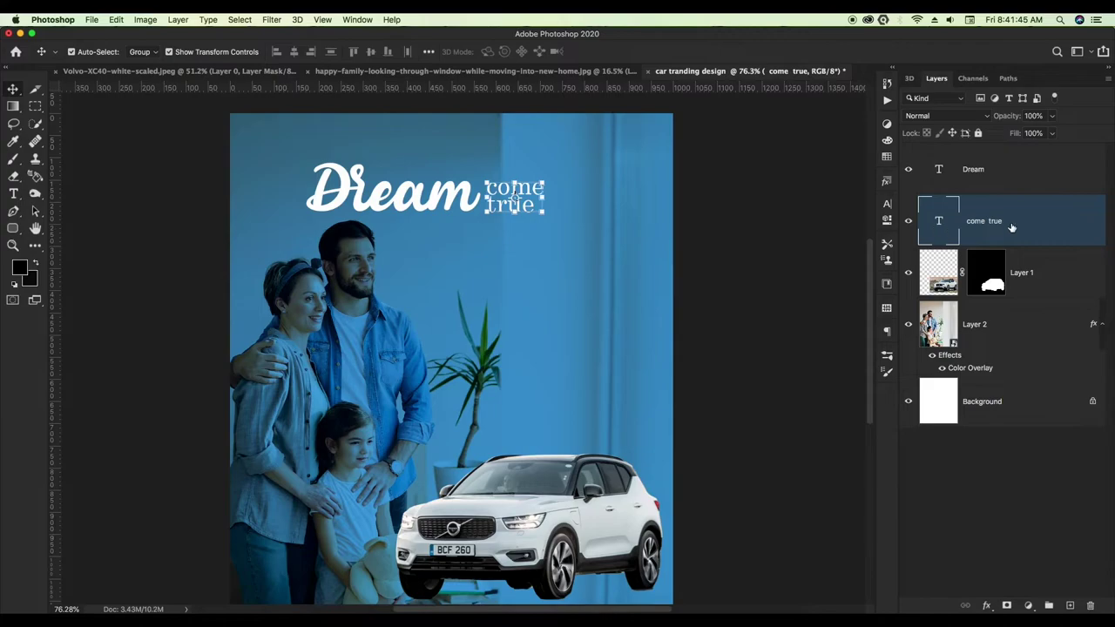
# Step: Link the 'Dream' and 'come true' layers and shift the heading slightly right
pyautogui.keyDown('shift'); pyautogui.click(977, 177); pyautogui.keyUp('shift')
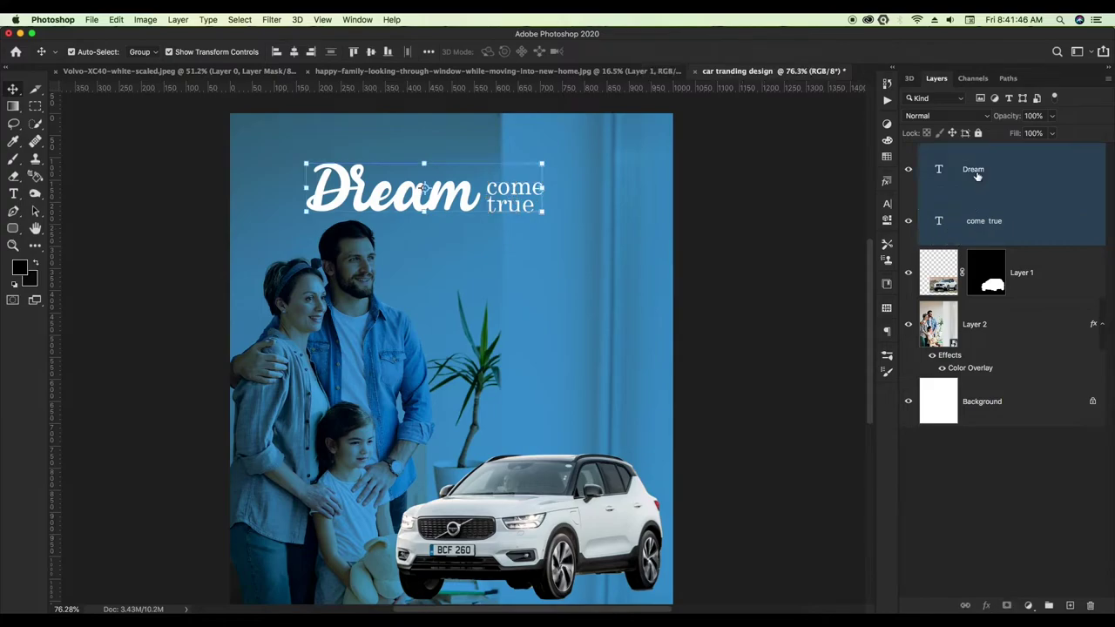
pyautogui.click(965, 605)
pyautogui.moveTo(440, 203)
pyautogui.mouseDown()
pyautogui.moveTo(510, 218)
pyautogui.moveTo(514, 206)
pyautogui.mouseUp()
pyautogui.scroll(-1, 479, 220)
pyautogui.scroll(-1, 479, 220)
pyautogui.scroll(-1, 479, 220)
pyautogui.click(737, 357)
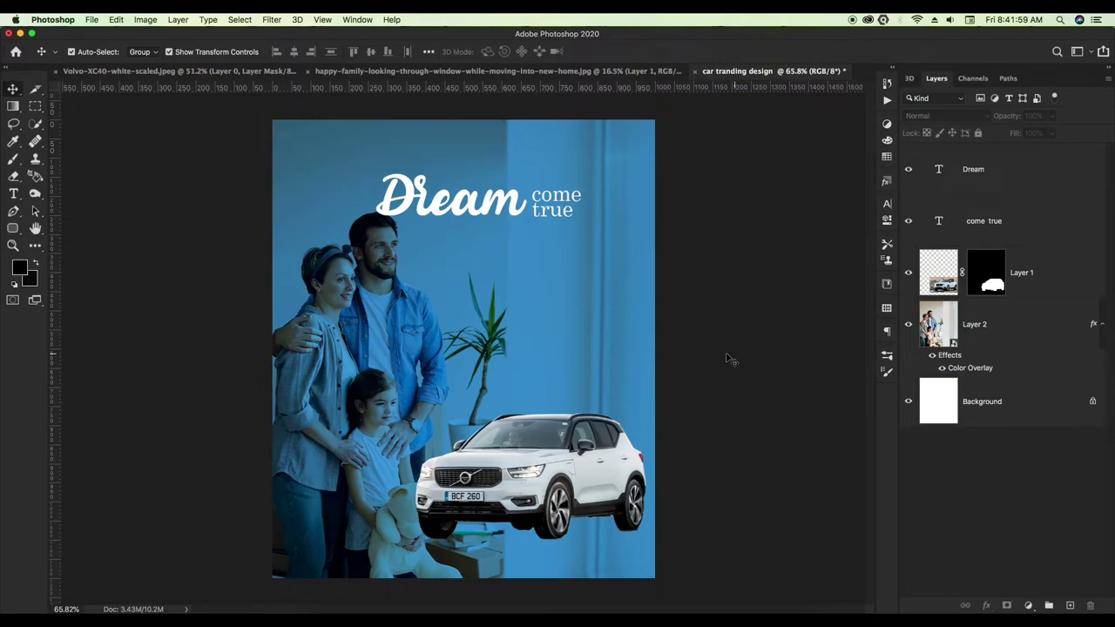
pyautogui.scroll(-1, 507, 355)
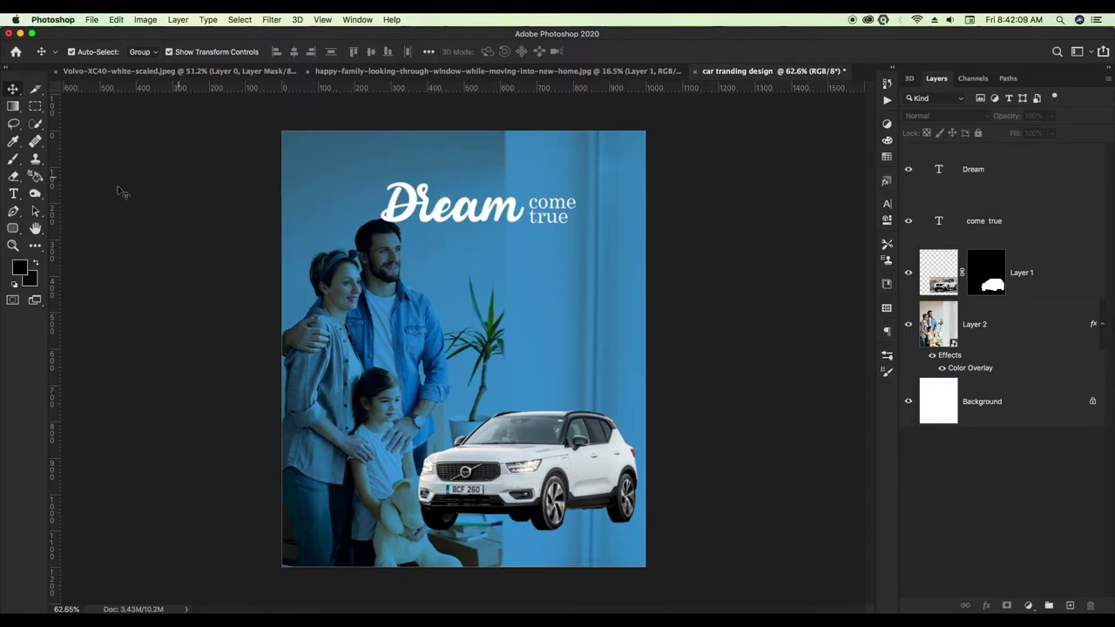
# Step: Draw a large blue-filled ellipse at the poster's lower right
pyautogui.moveTo(13, 228); pyautogui.dragTo(68, 250)
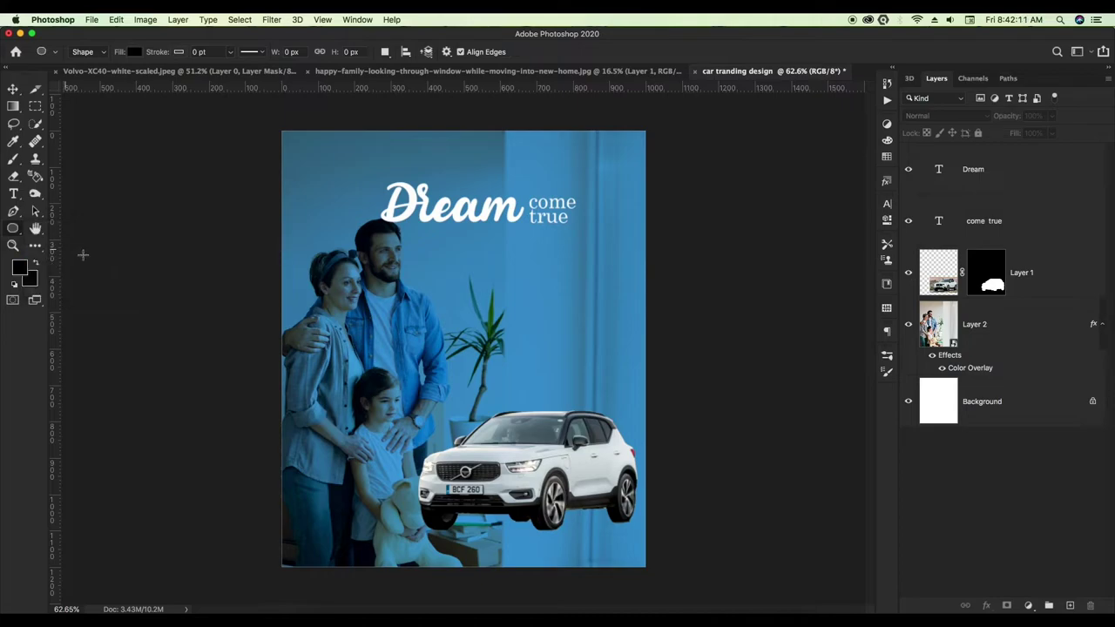
pyautogui.moveTo(471, 398); pyautogui.dragTo(665, 491)
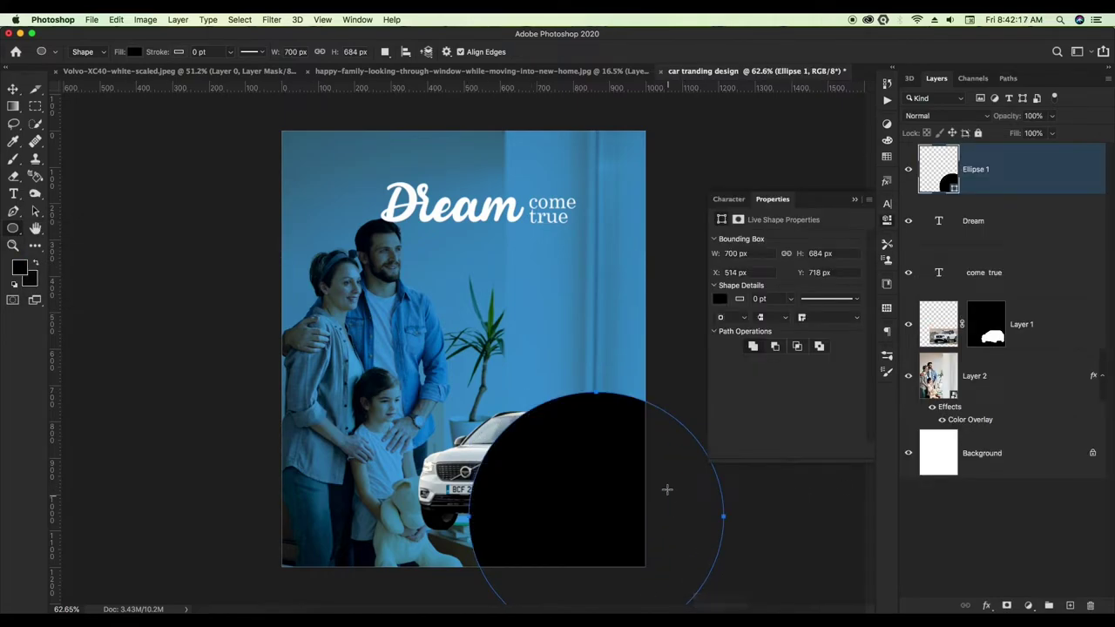
pyautogui.click(721, 299)
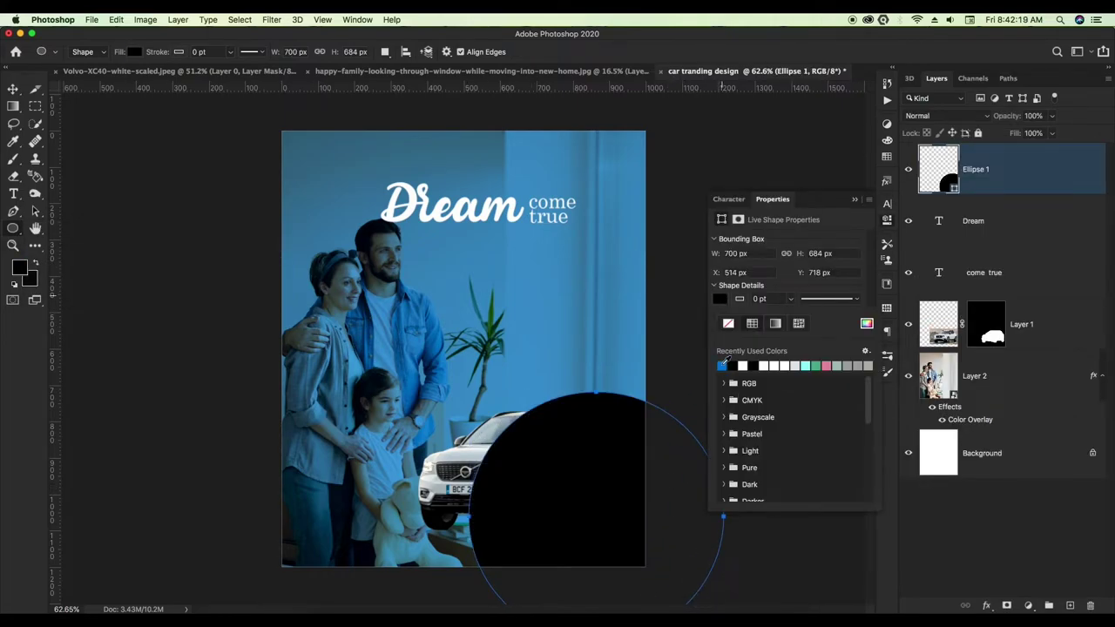
pyautogui.click(722, 366)
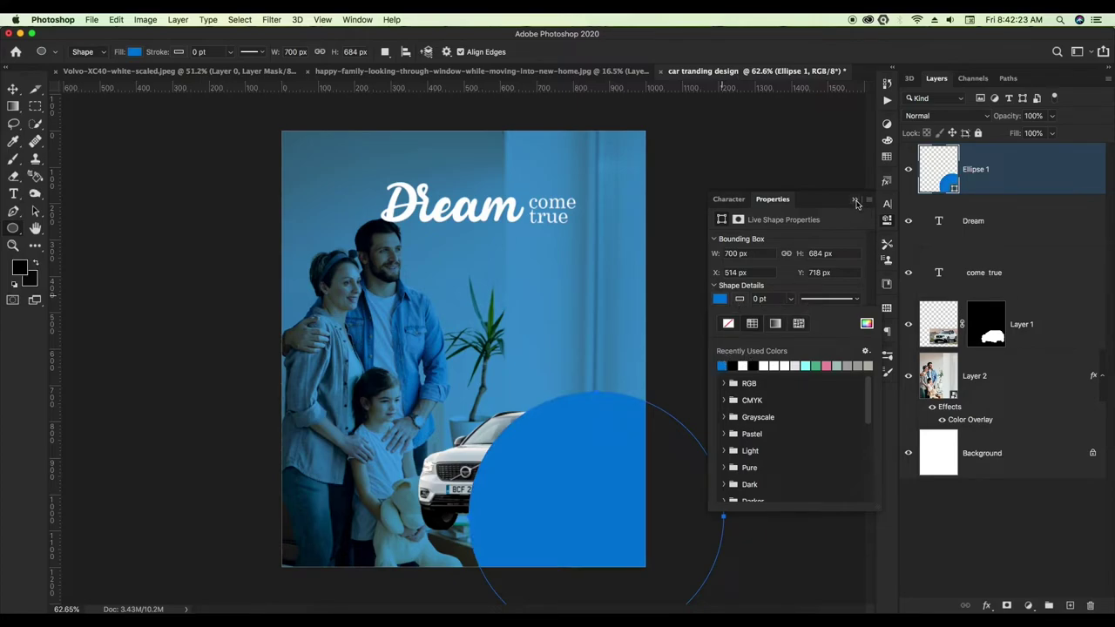
pyautogui.click(855, 201)
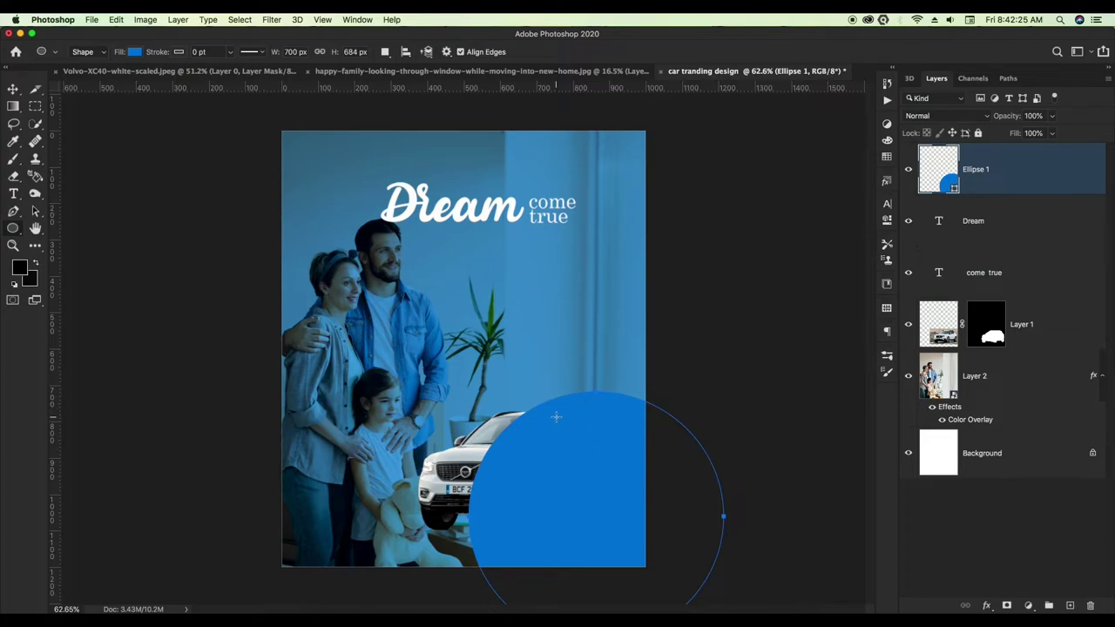
# Step: Warp the blue circle into an organic wave blob and move it beneath the car layer
pyautogui.click(13, 89)
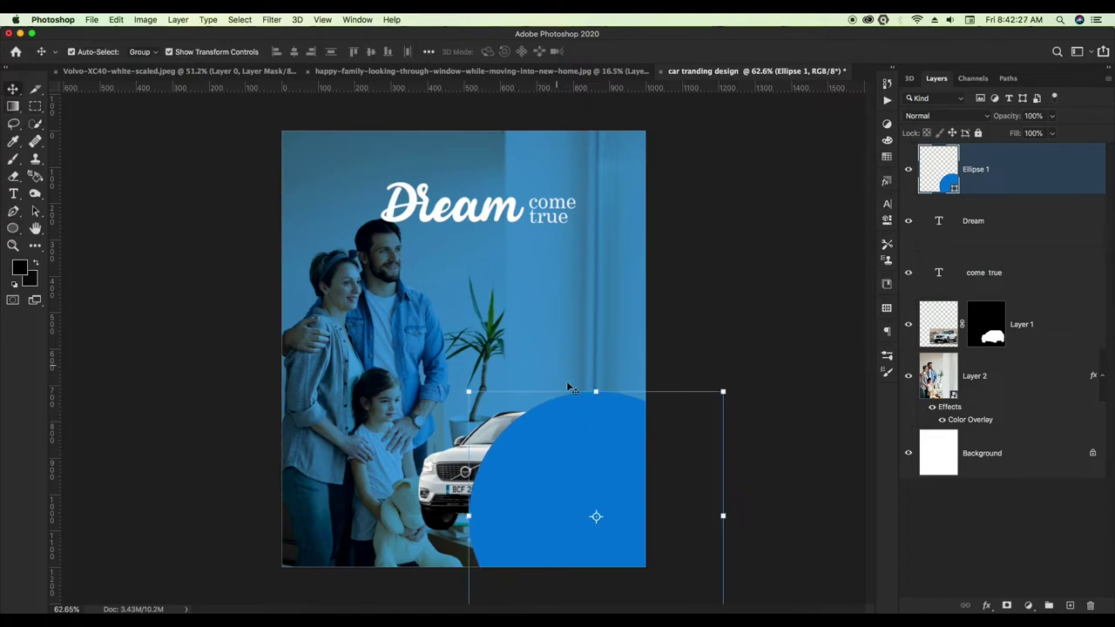
pyautogui.hotkey('ctrl', 't')
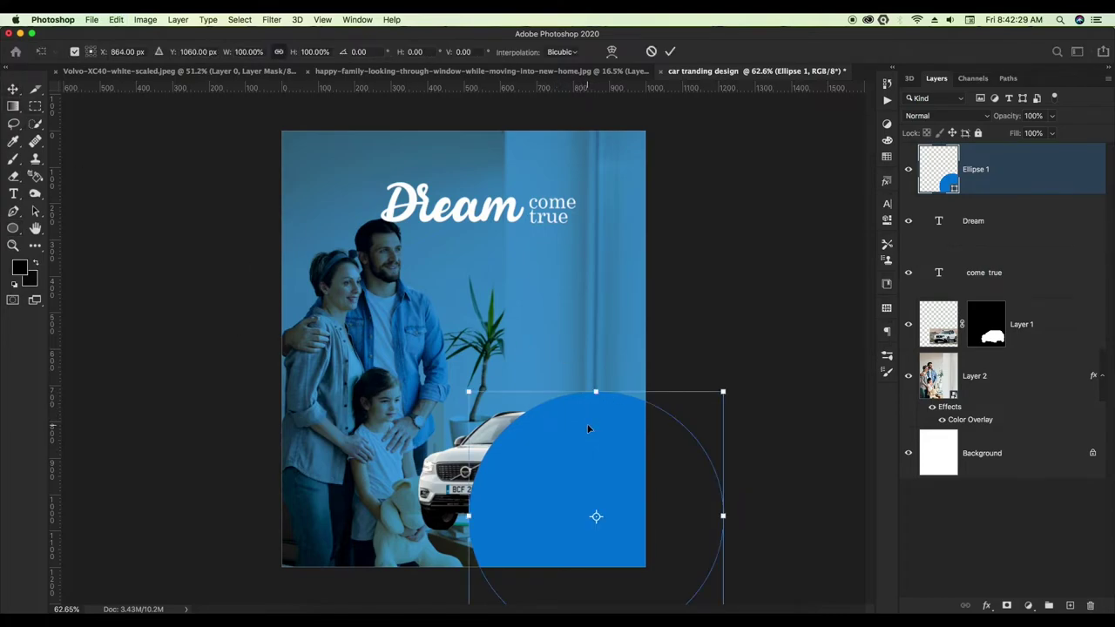
pyautogui.rightClick(590, 429)
pyautogui.click(533, 424)
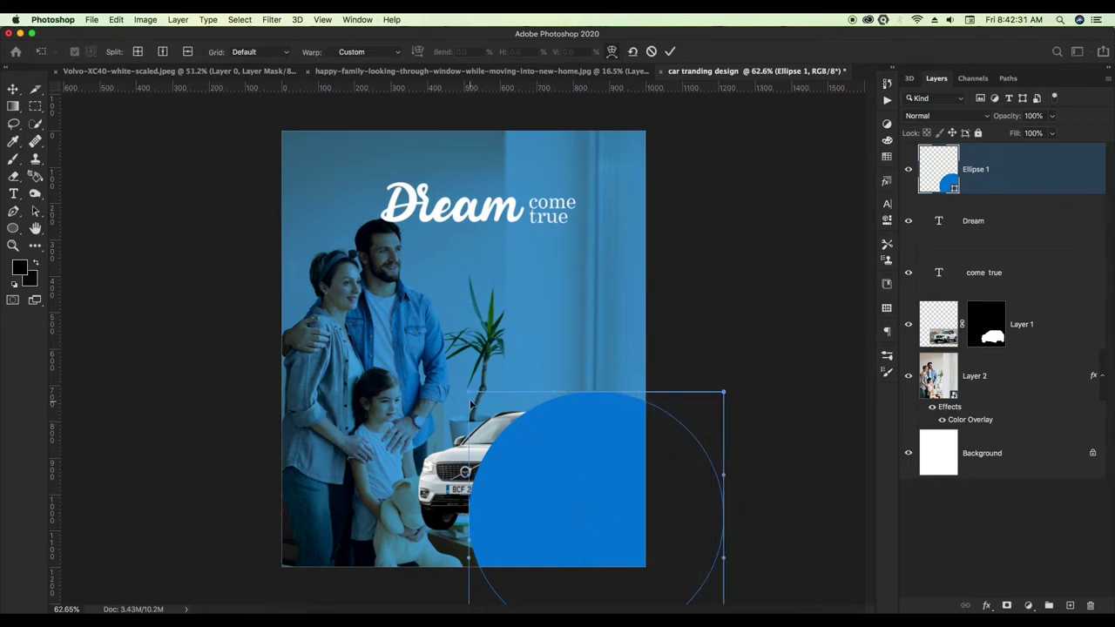
pyautogui.moveTo(469, 390); pyautogui.dragTo(481, 318)
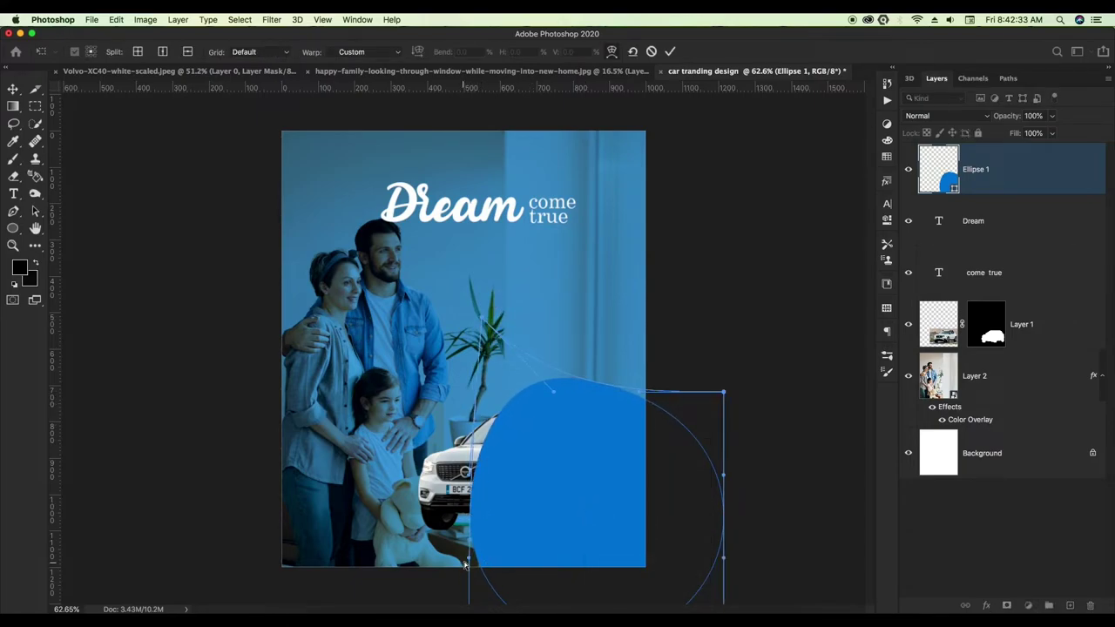
pyautogui.moveTo(467, 562); pyautogui.dragTo(359, 574)
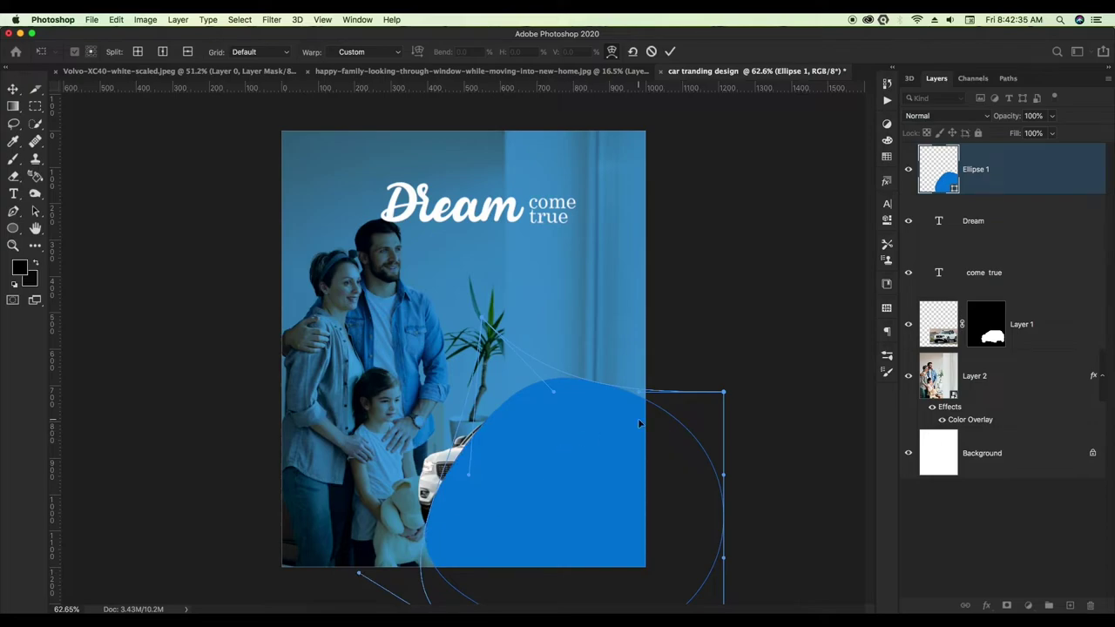
pyautogui.moveTo(724, 395); pyautogui.dragTo(705, 342)
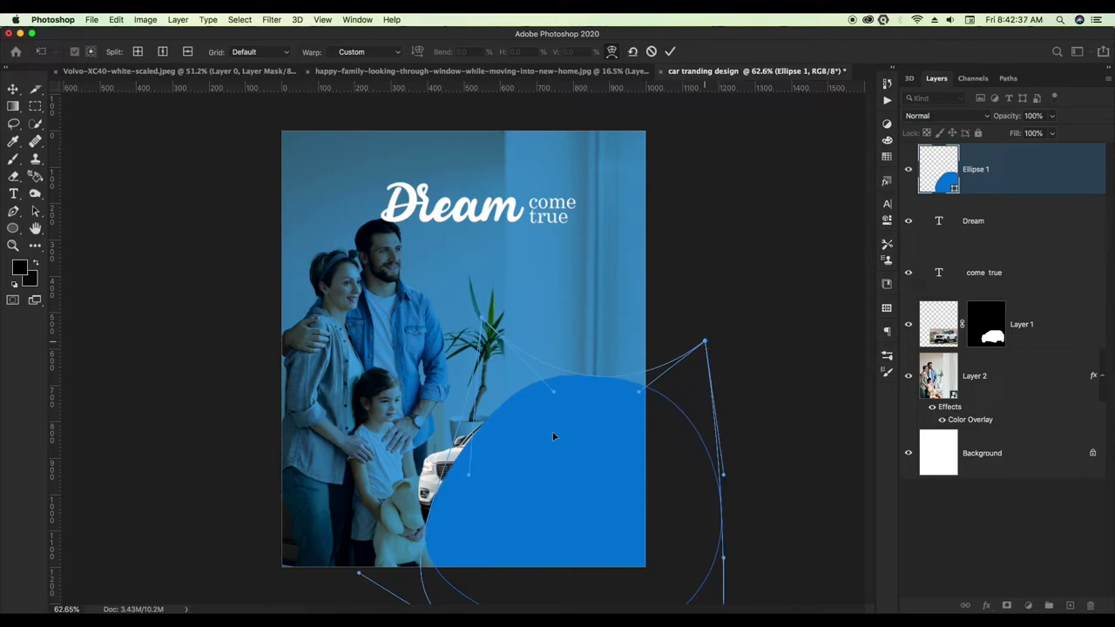
pyautogui.moveTo(474, 476); pyautogui.dragTo(481, 431)
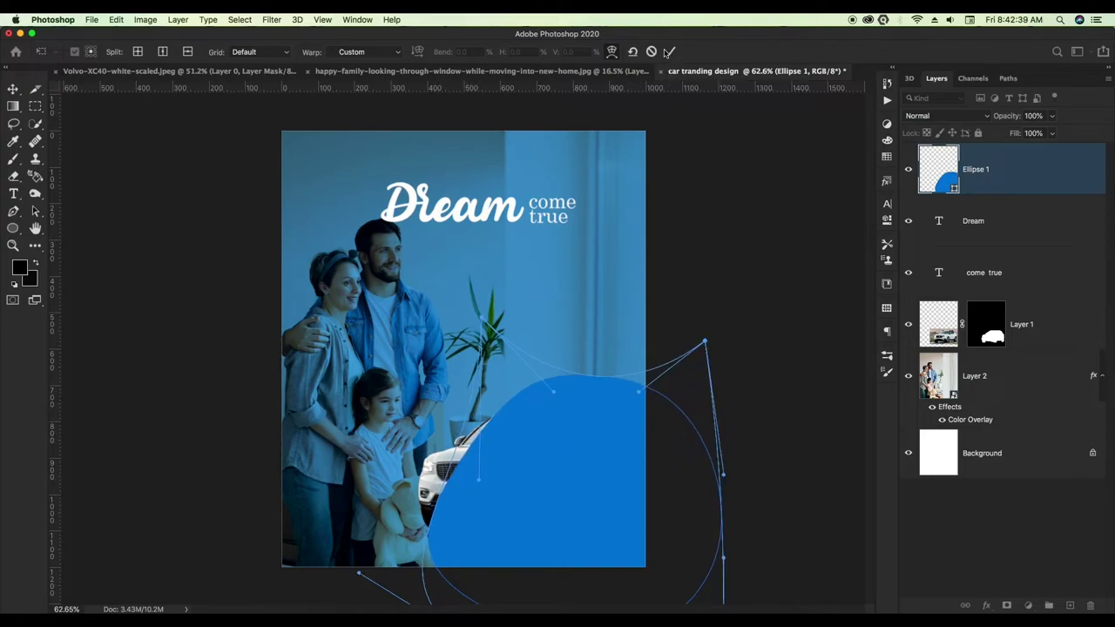
pyautogui.click(669, 51)
pyautogui.moveTo(980, 185); pyautogui.dragTo(980, 350)
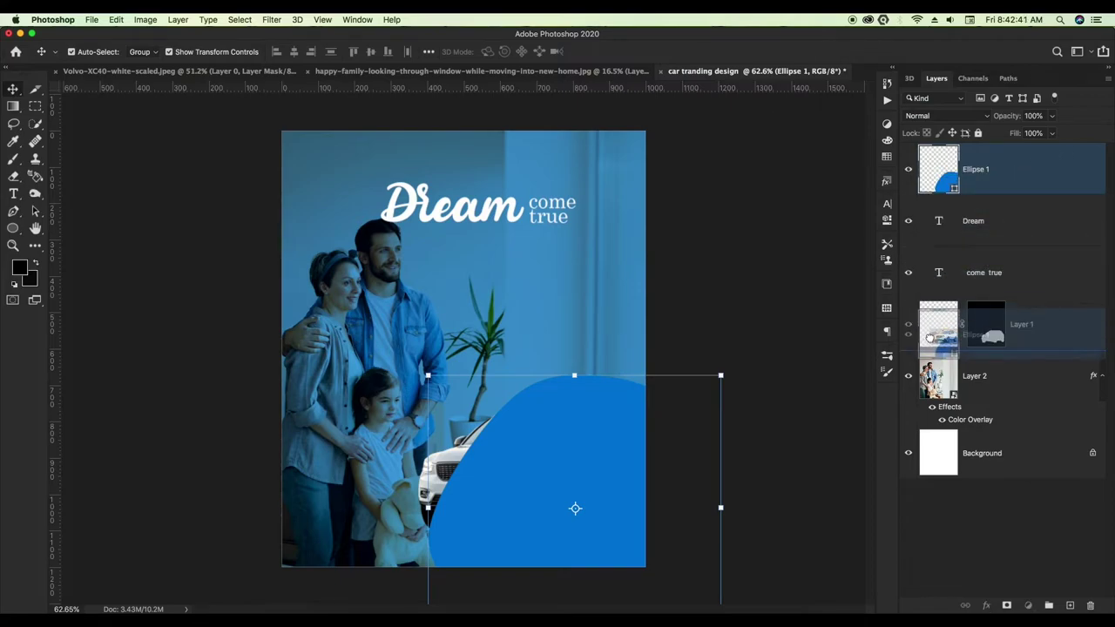
# Step: Move the blue blob down and left, then convert the car layer to a Smart Object
pyautogui.moveTo(620, 399); pyautogui.dragTo(579, 414)
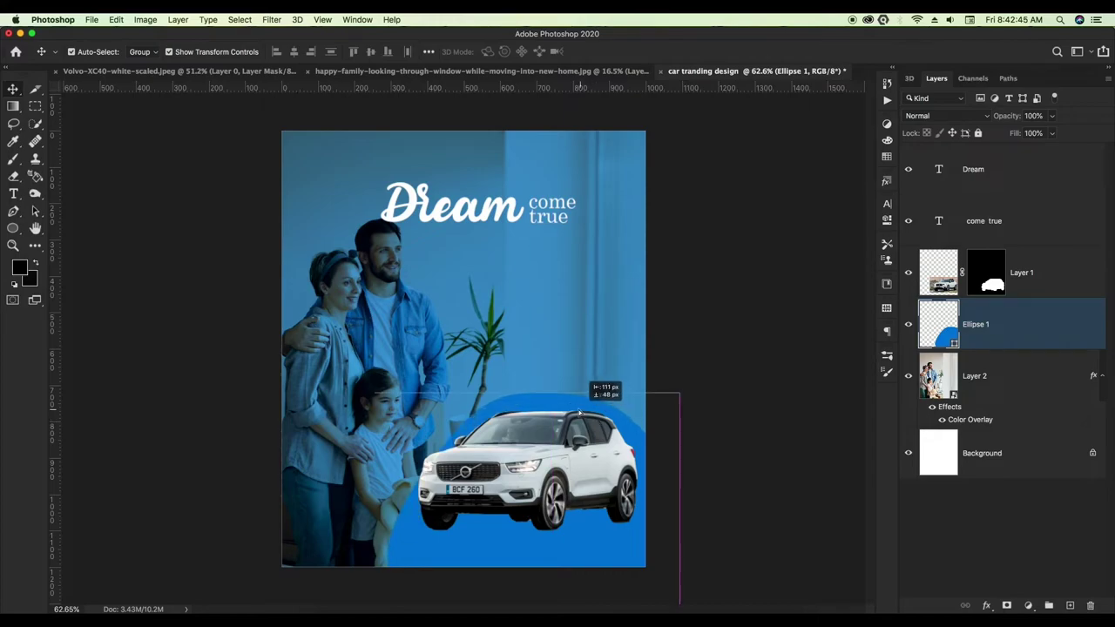
pyautogui.click(887, 331)
pyautogui.click(951, 273)
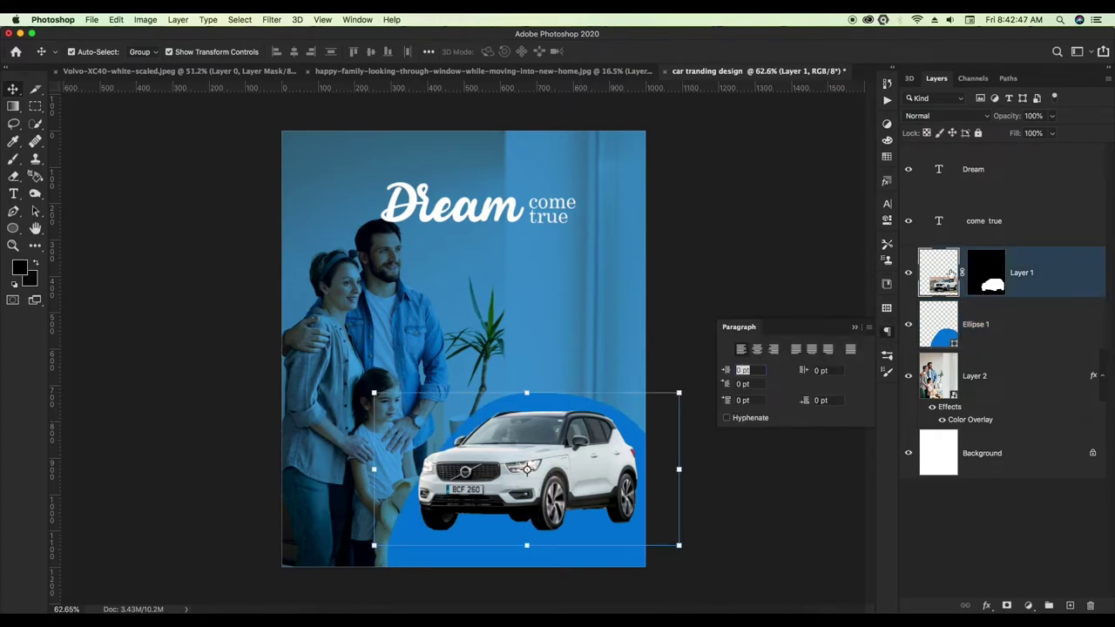
pyautogui.rightClick(1035, 273)
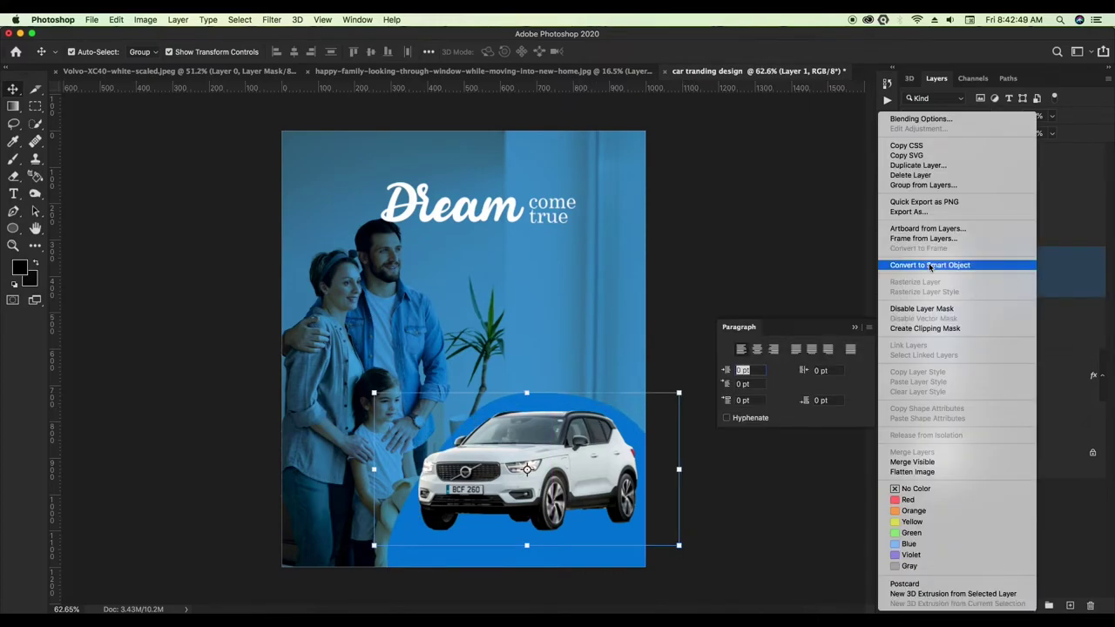
pyautogui.click(930, 265)
# Step: Nudge the car slightly right with Free Transform to fine-tune its position
pyautogui.hotkey('ctrl', 't')
pyautogui.scroll(1, 579, 470)
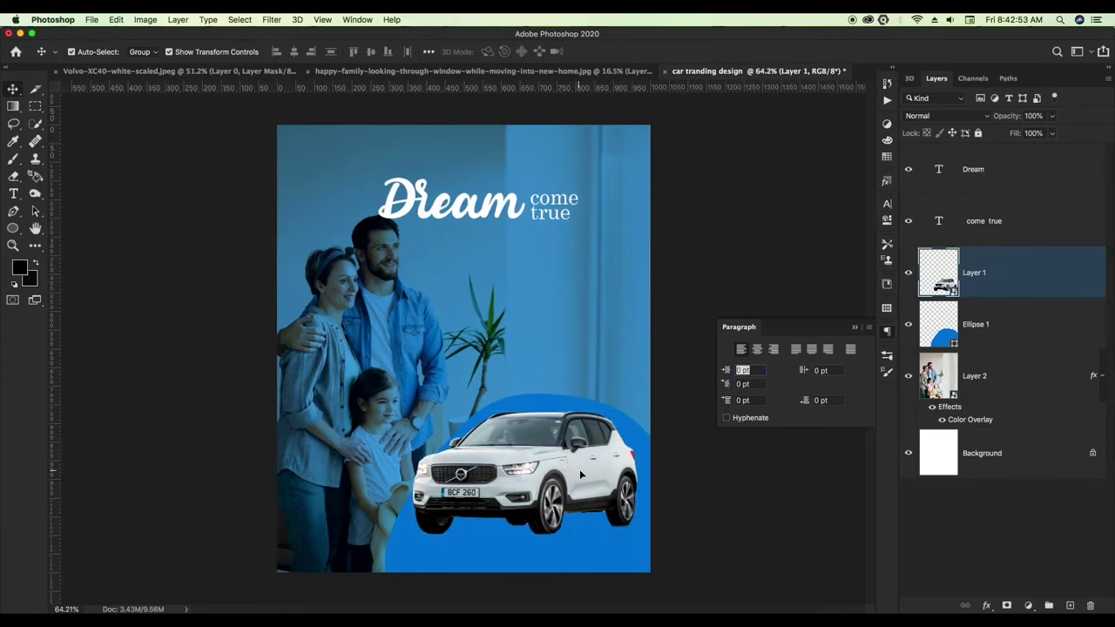
pyautogui.moveTo(579, 473); pyautogui.dragTo(584, 474)
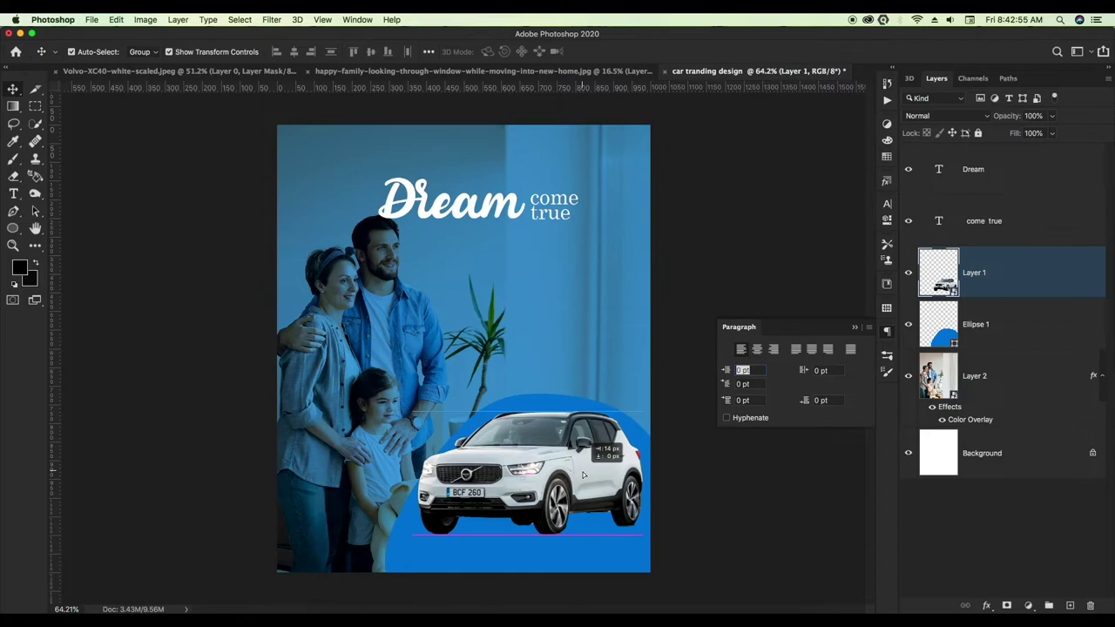
pyautogui.moveTo(584, 475); pyautogui.dragTo(577, 477)
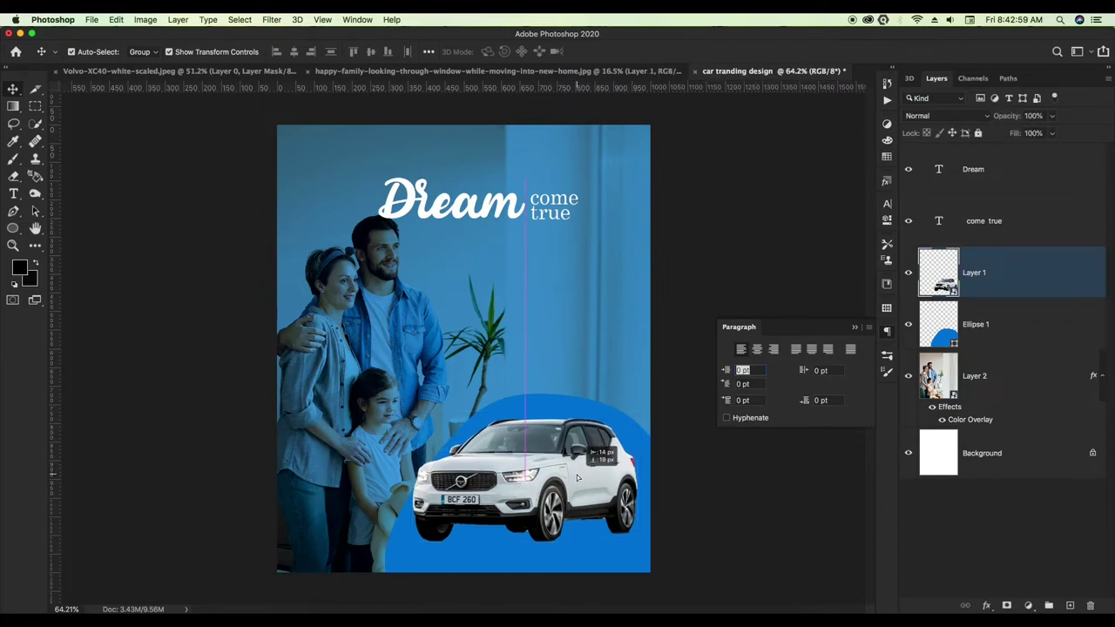
pyautogui.click(745, 480)
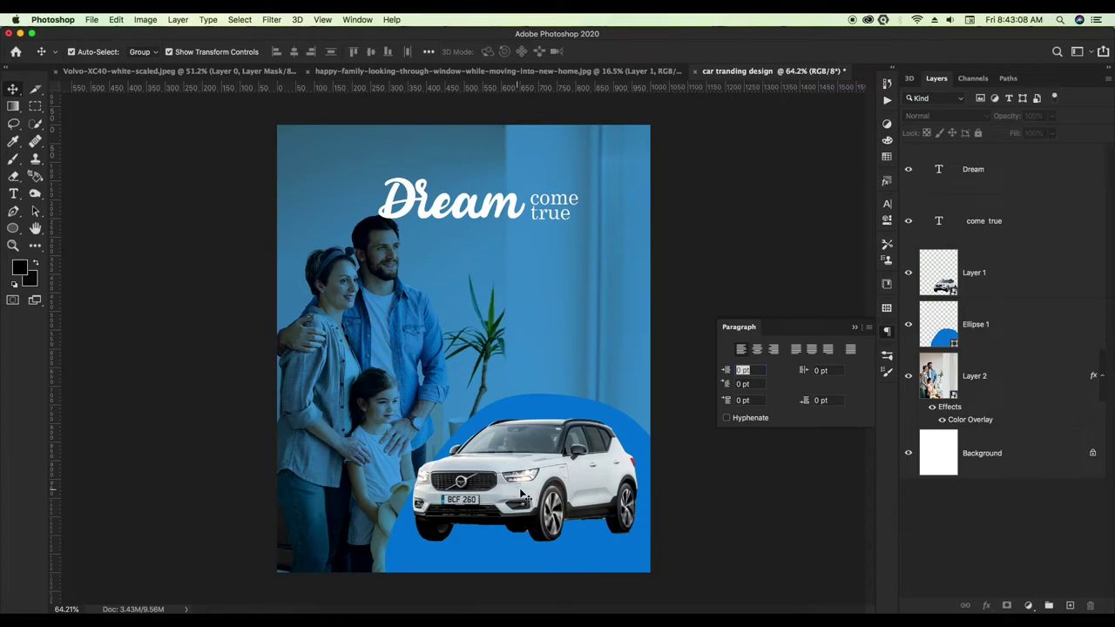
pyautogui.click(623, 523)
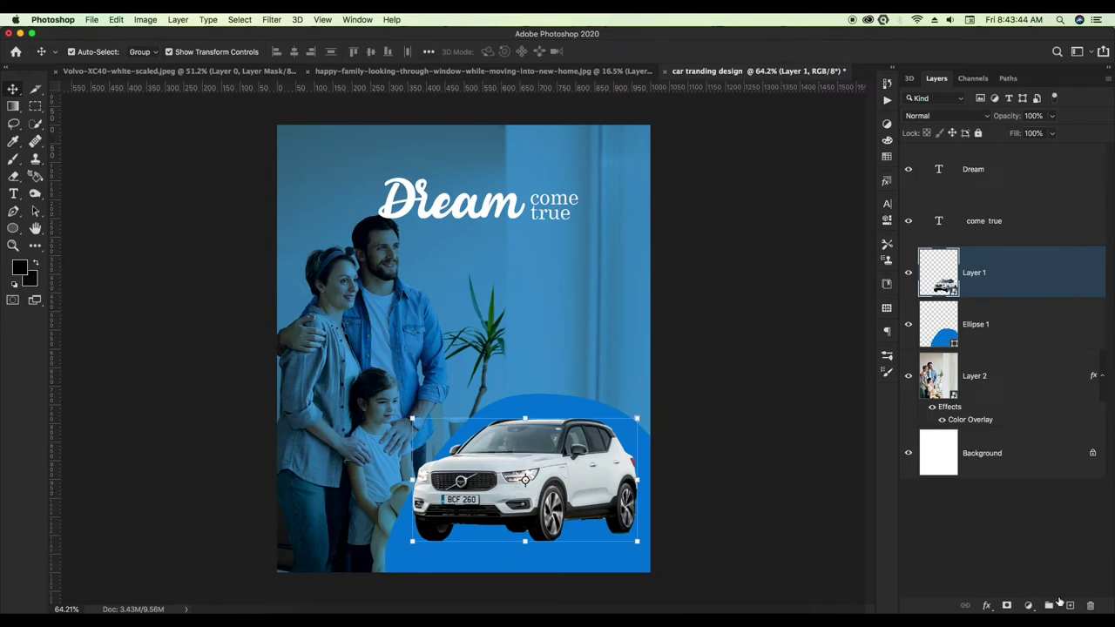
# Step: Paint a soft black brush spot on a new layer and stretch it wide and flat under the car
pyautogui.click(1070, 604)
pyautogui.press('b')
pyautogui.rightClick(188, 483)
pyautogui.press('v')
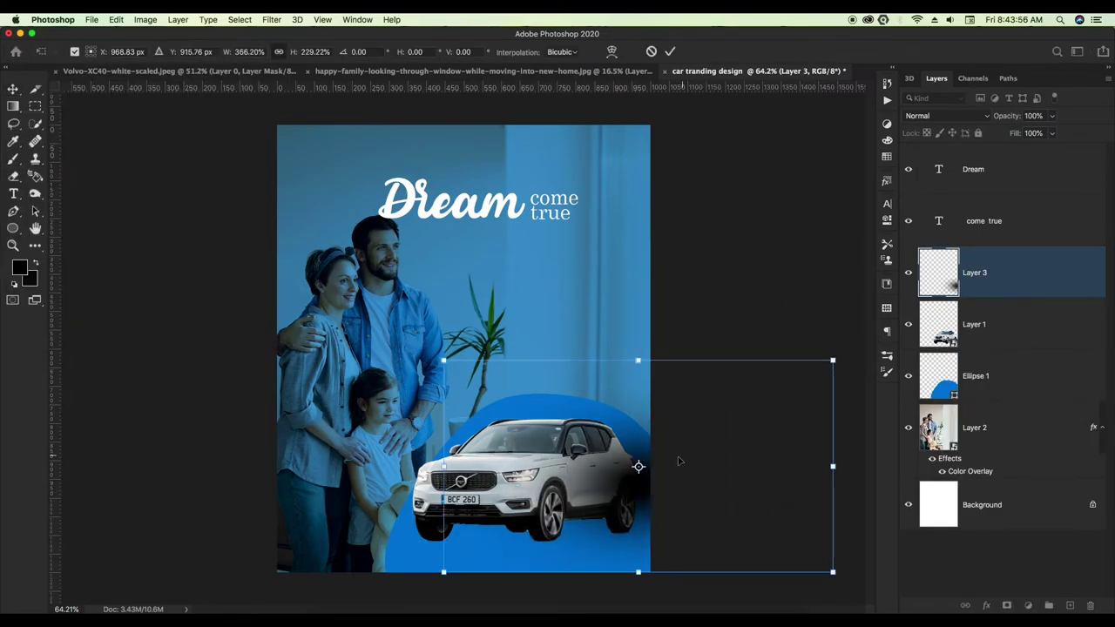
pyautogui.moveTo(973, 324); pyautogui.dragTo(974, 262)
pyautogui.hotkey('shift', 'Up')
pyautogui.click(993, 324)
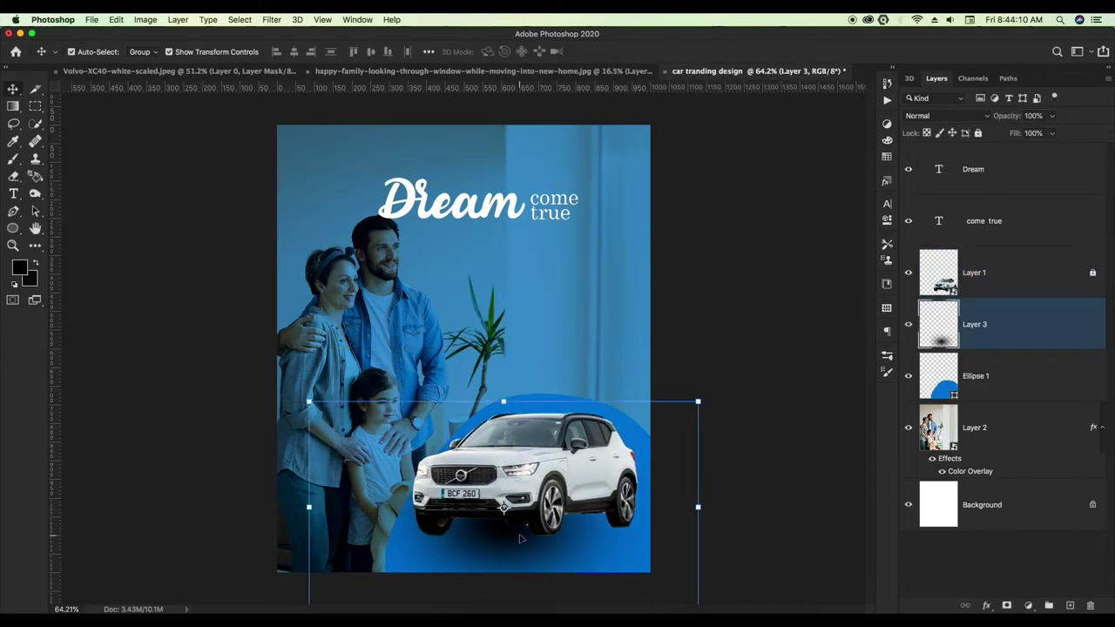
pyautogui.hotkey('ctrl', 't')
pyautogui.moveTo(662, 510); pyautogui.dragTo(785, 512)
# Step: Set the shadow layer to Multiply at 45% opacity, then view the whole poster
pyautogui.click(945, 115)
pyautogui.click(932, 155)
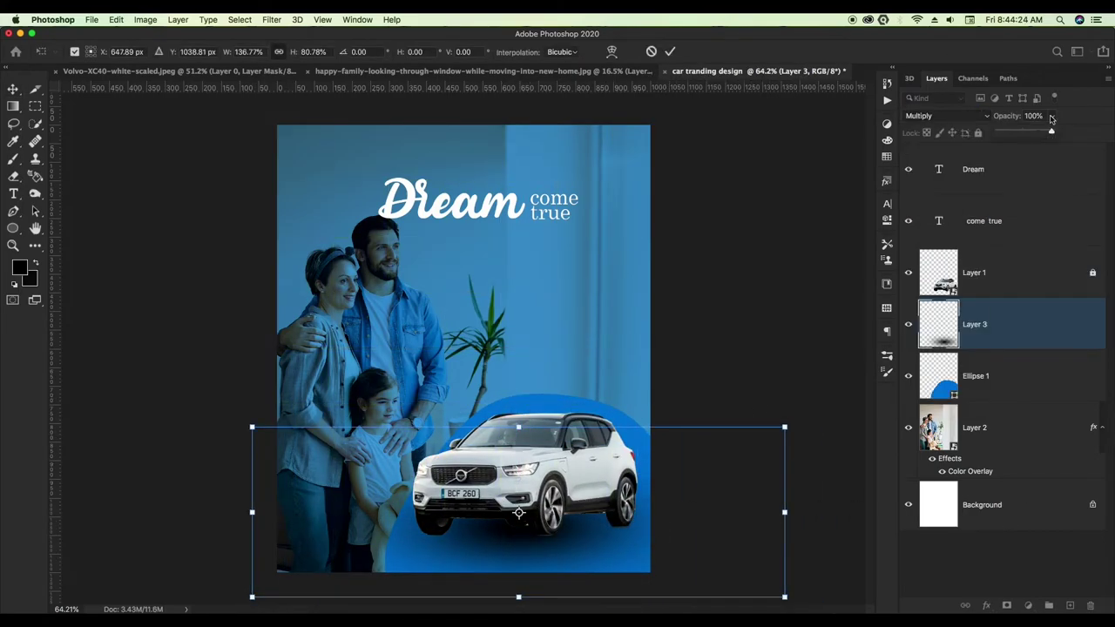
pyautogui.moveTo(1051, 115); pyautogui.dragTo(1023, 140)
pyautogui.press('Return')
pyautogui.click(233, 214)
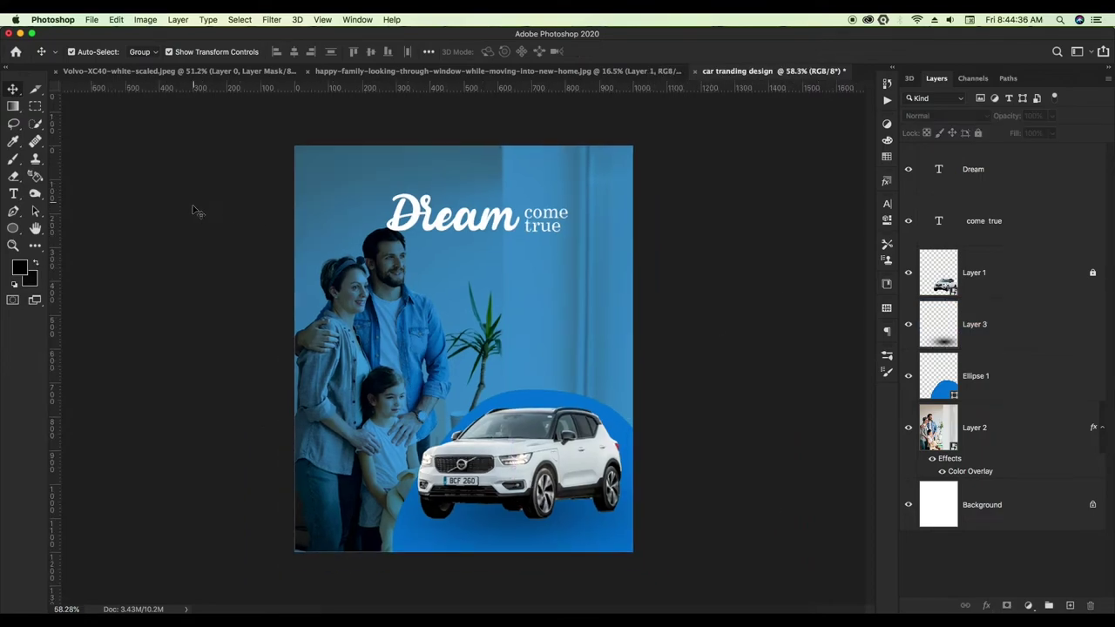
pyautogui.hotkey('ctrl', '0')
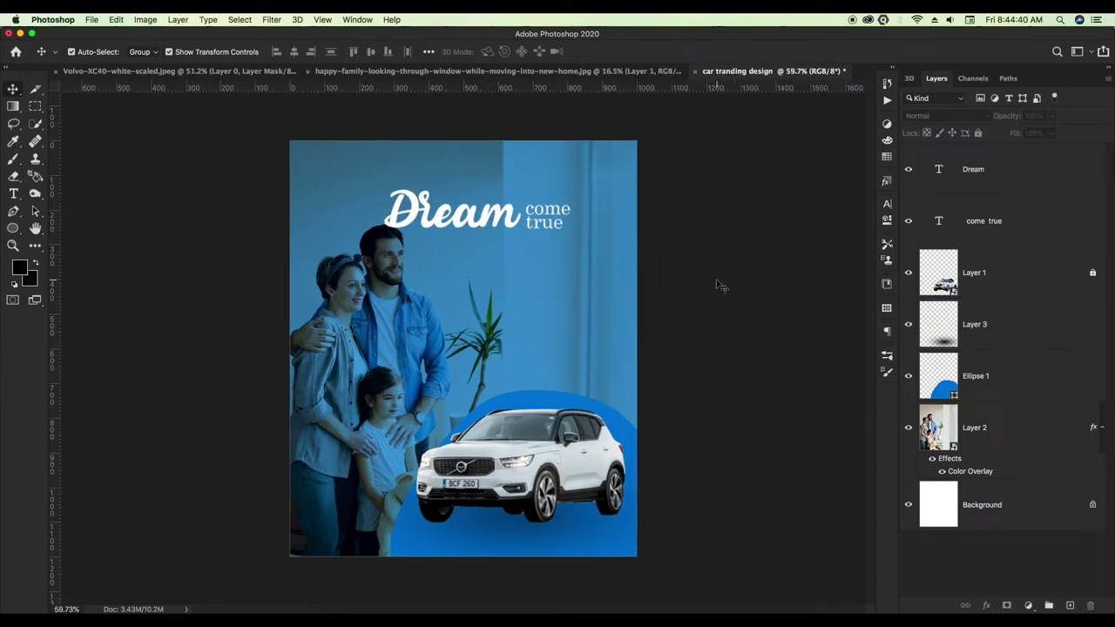
# Step: Centre the 'Dream come true' heading on a vertical guide at the poster's middle
pyautogui.moveTo(541, 223); pyautogui.dragTo(521, 223)
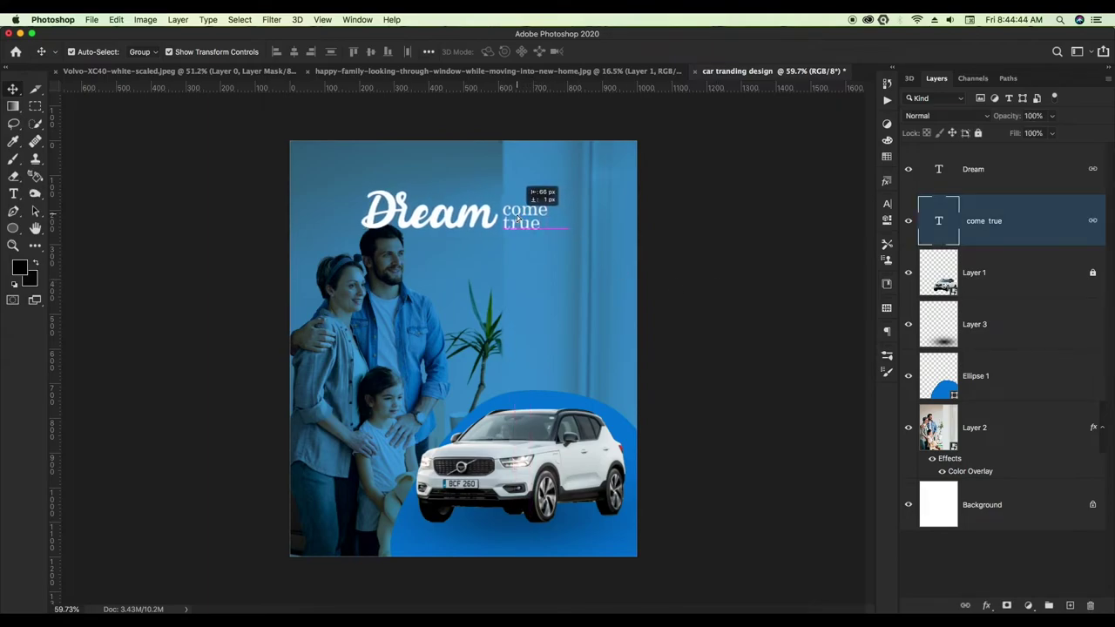
pyautogui.moveTo(521, 221); pyautogui.dragTo(527, 220)
pyautogui.moveTo(57, 157); pyautogui.dragTo(466, 104)
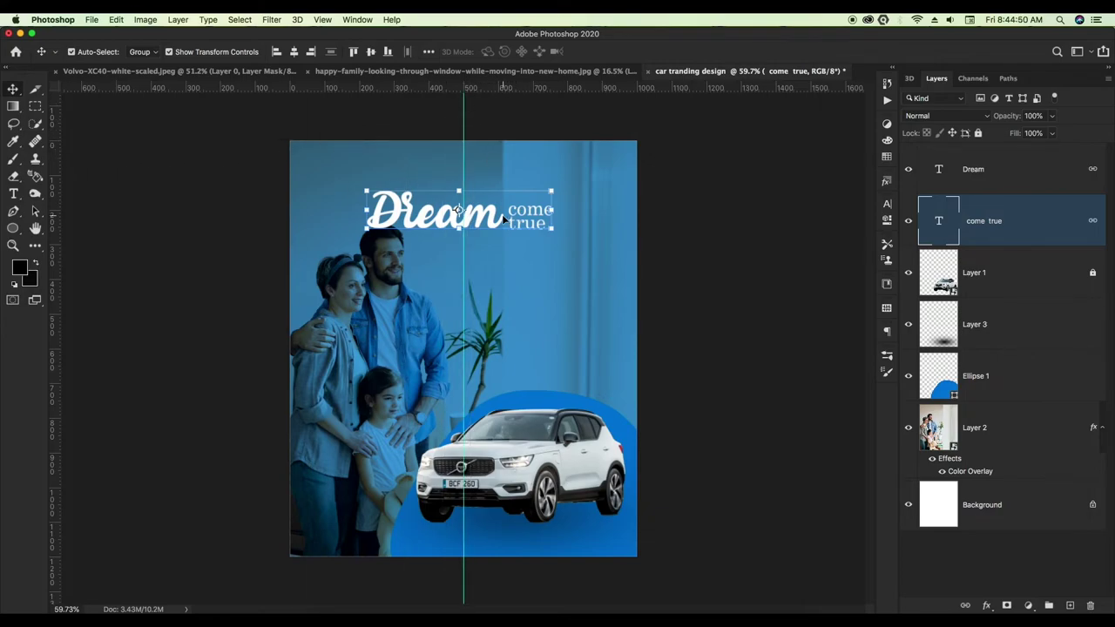
pyautogui.moveTo(503, 220); pyautogui.dragTo(505, 219)
# Step: Nudge the blue blob and shift the car slightly left, then hide the guide
pyautogui.click(684, 269)
pyautogui.click(569, 452)
pyautogui.moveTo(569, 453); pyautogui.dragTo(564, 457)
pyautogui.click(877, 409)
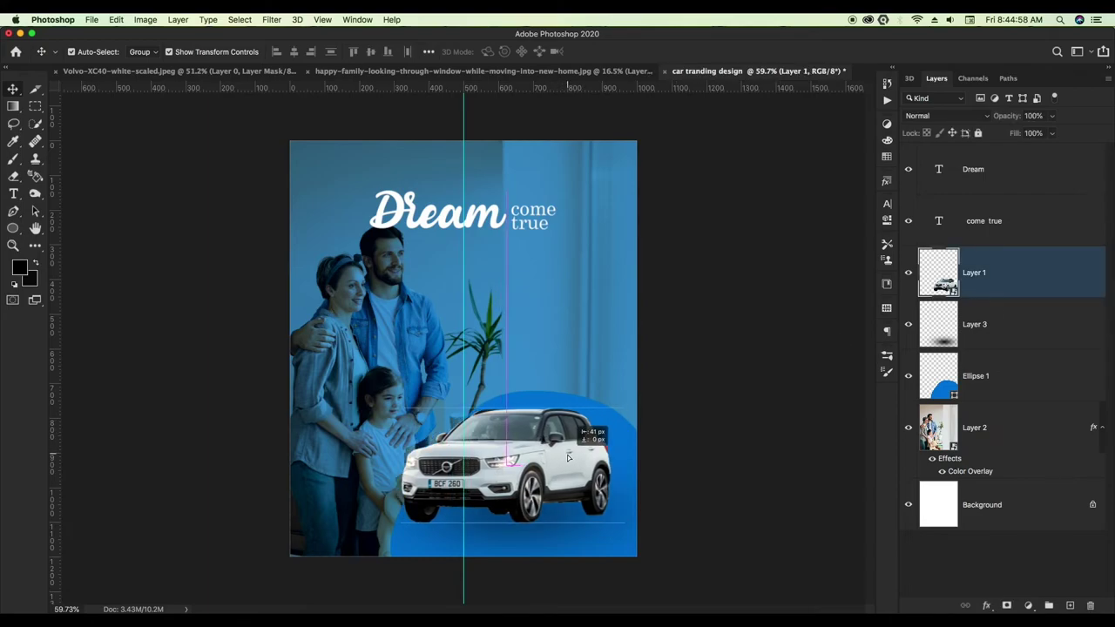
pyautogui.moveTo(564, 457); pyautogui.dragTo(562, 460)
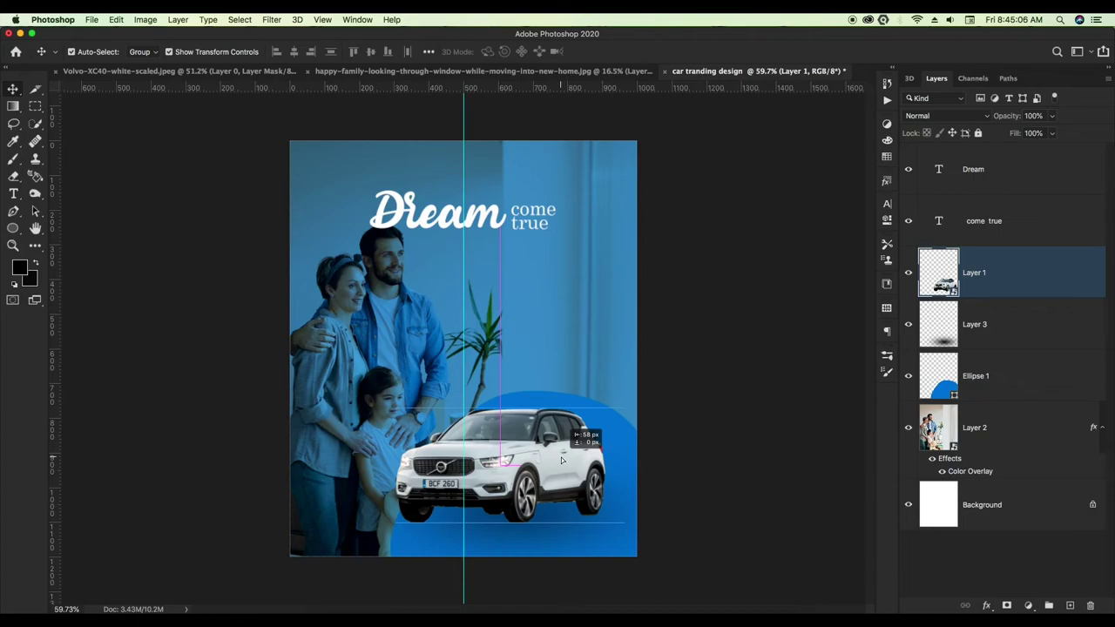
pyautogui.click(657, 413)
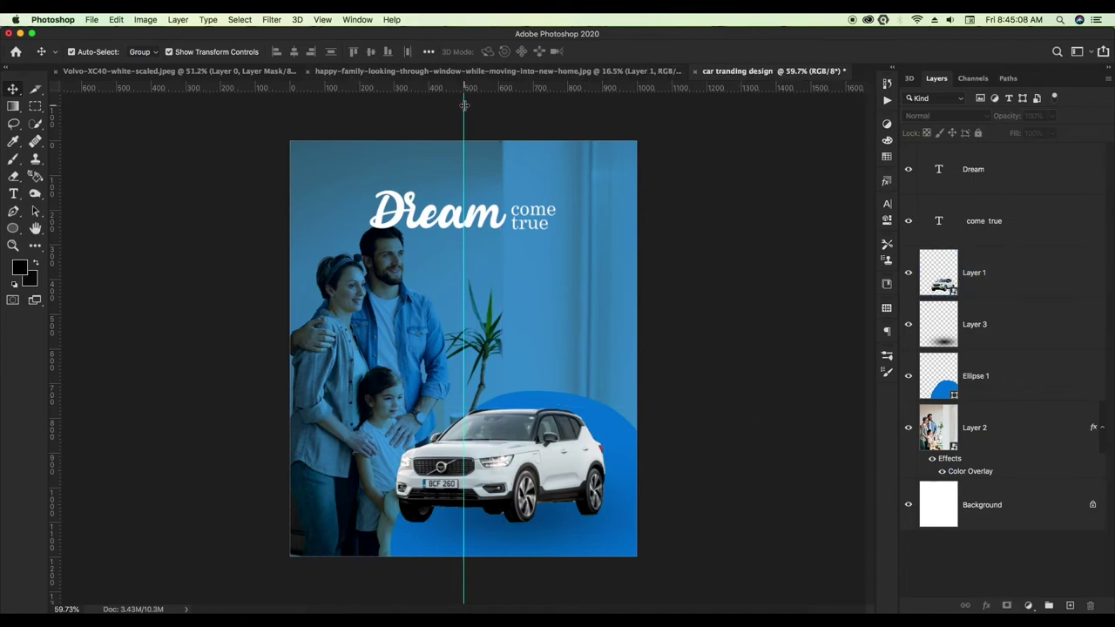
pyautogui.hotkey('ctrl', ';')
pyautogui.scroll(2, 580, 308)
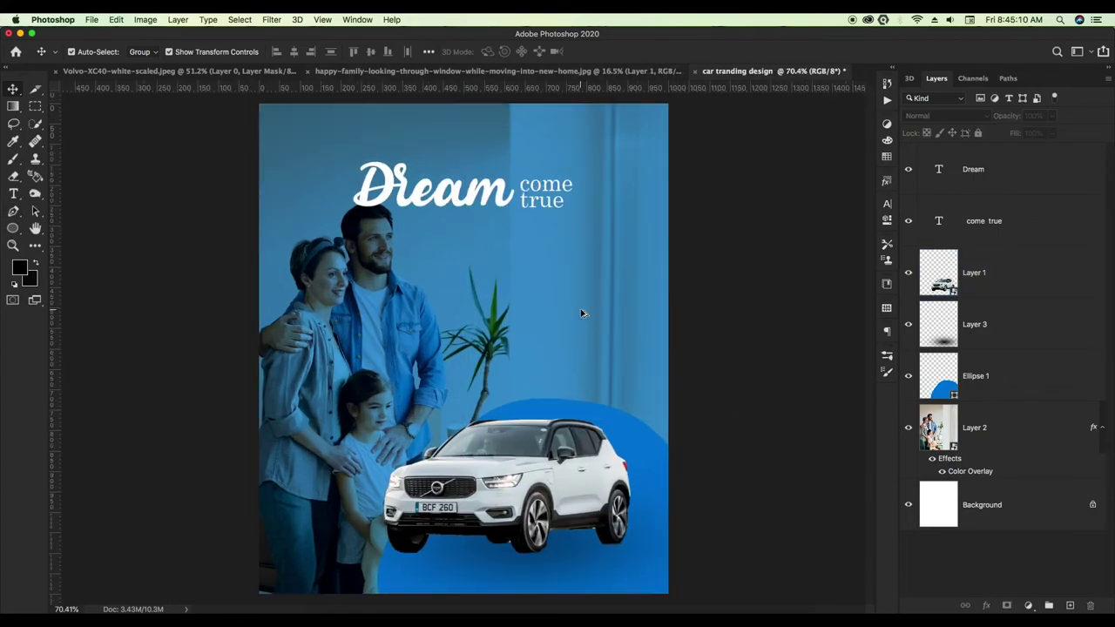